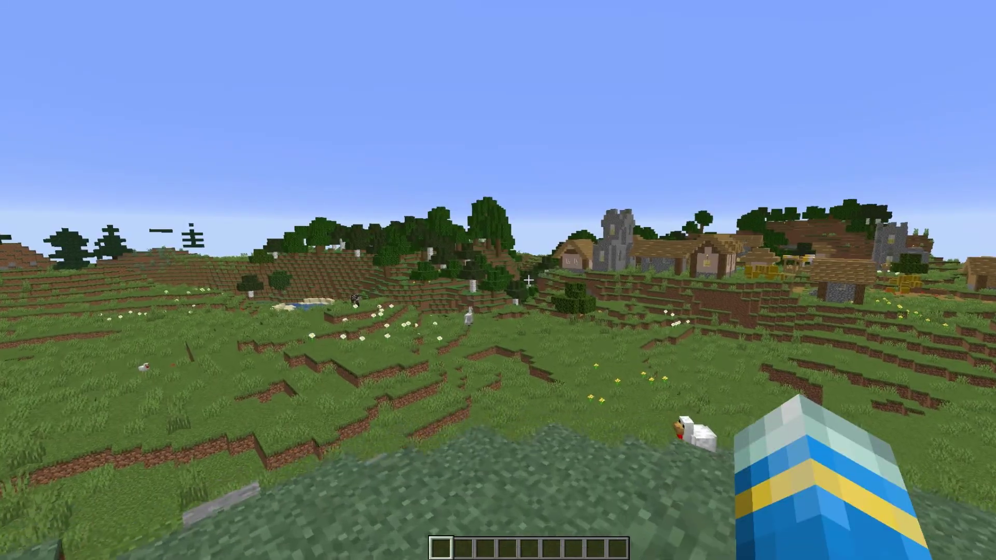
# Start an /unmute command for the test player in chat
pyautogui.write('t/')
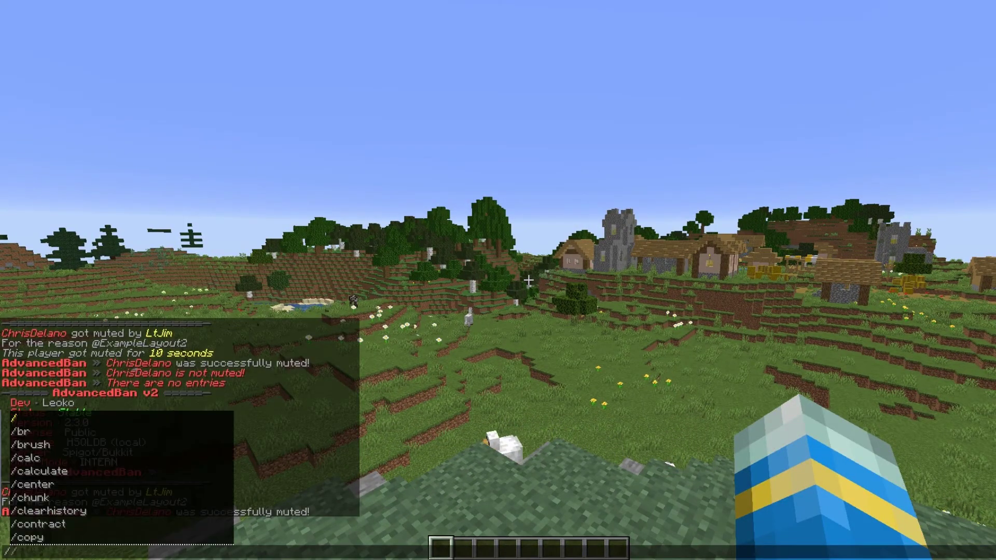
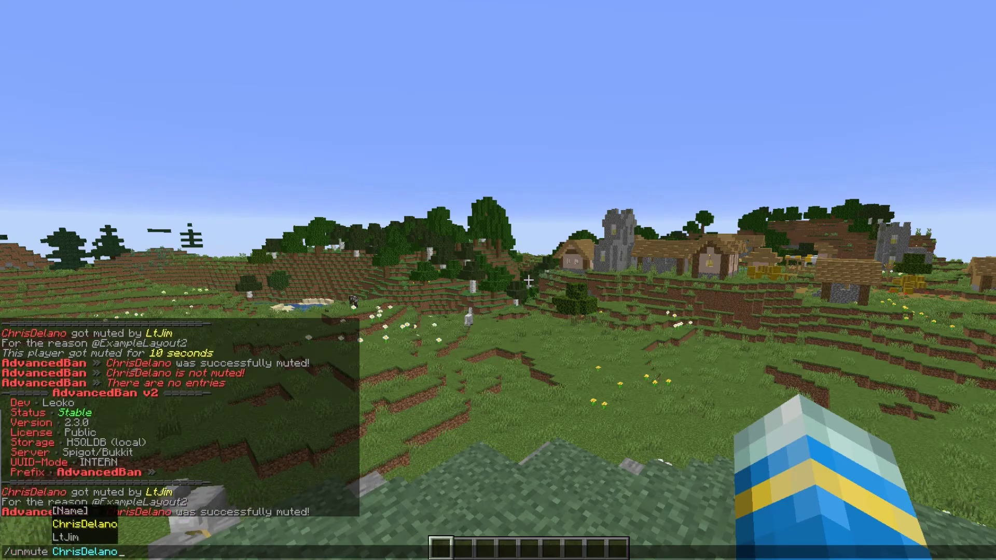
# Unmute the test player, then begin a silent /tempmute -s command
pyautogui.press('Return')
pyautogui.moveTo(528, 280)
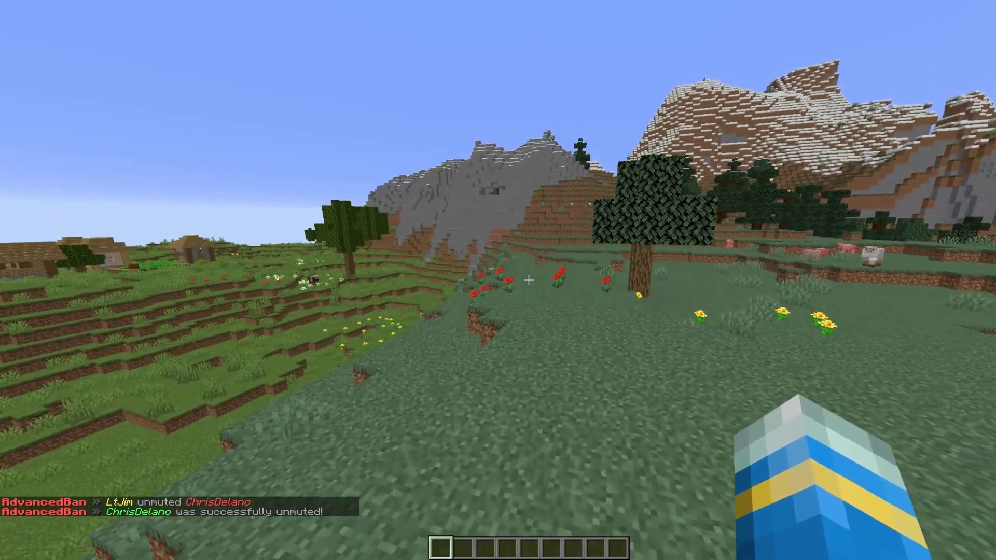
pyautogui.press('/')
pyautogui.write('tempban')
pyautogui.press('BackSpace')
pyautogui.press('BackSpace')
pyautogui.press('BackSpace')
pyautogui.write('mute -s')
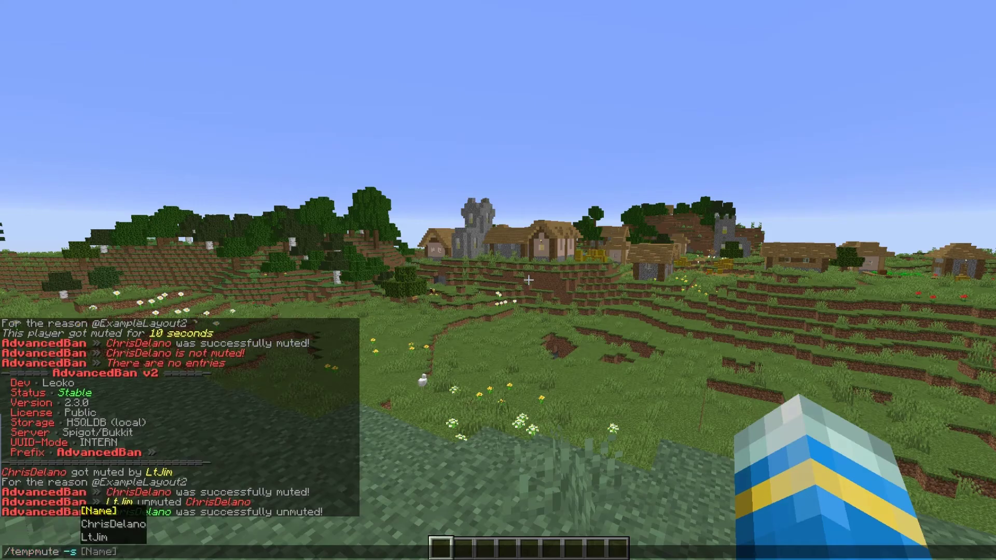
pyautogui.press('Tab')
pyautogui.press('Tab')
pyautogui.press('Tab')
pyautogui.press('Tab')
pyautogui.press('Up')
pyautogui.press('Up')
pyautogui.press('Up')
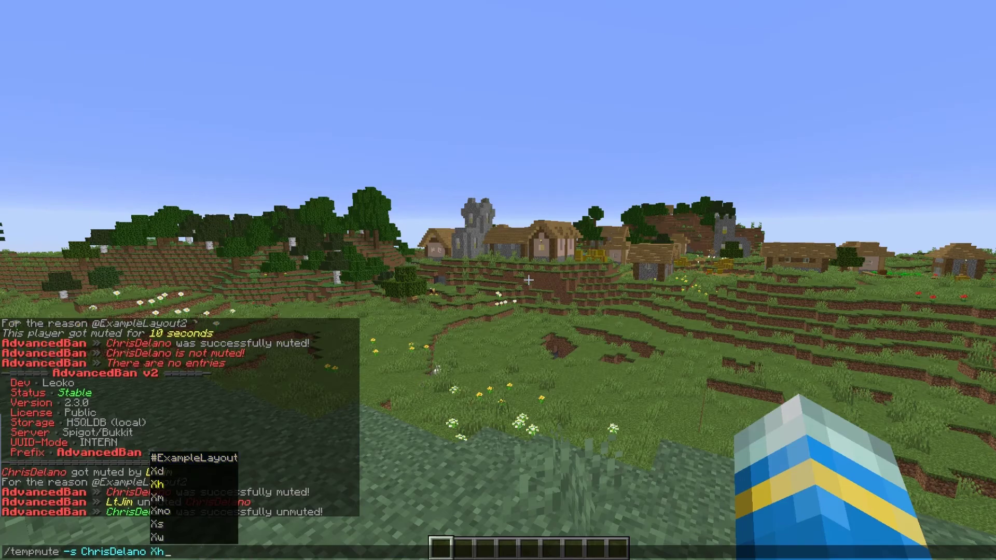
pyautogui.press('Tab')
pyautogui.press('Tab')
pyautogui.press('Tab')
pyautogui.press('Up')
pyautogui.write('1')
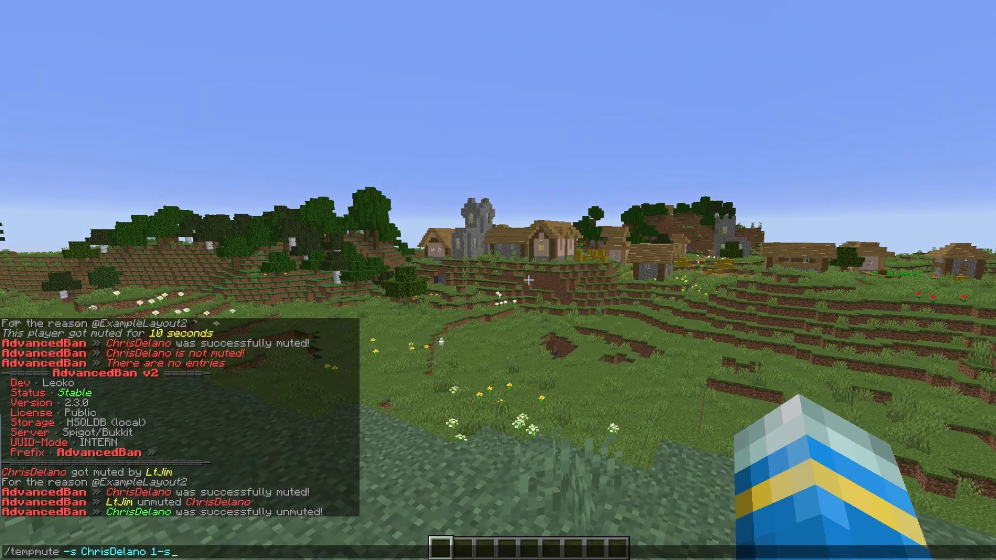
pyautogui.write('0s')
pyautogui.press('Tab')
pyautogui.press('Tab')
pyautogui.press('Tab')
pyautogui.press('Tab')
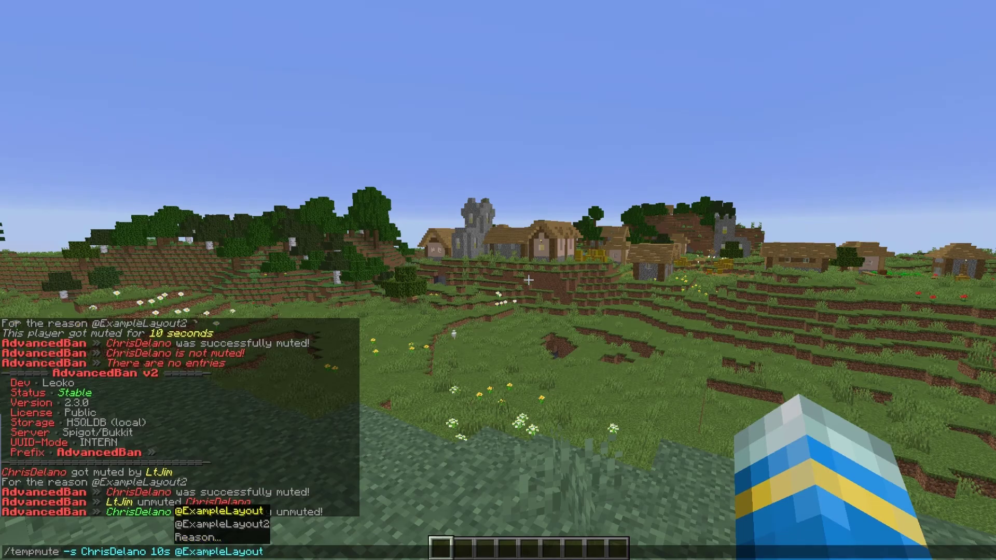
pyautogui.press('Return')
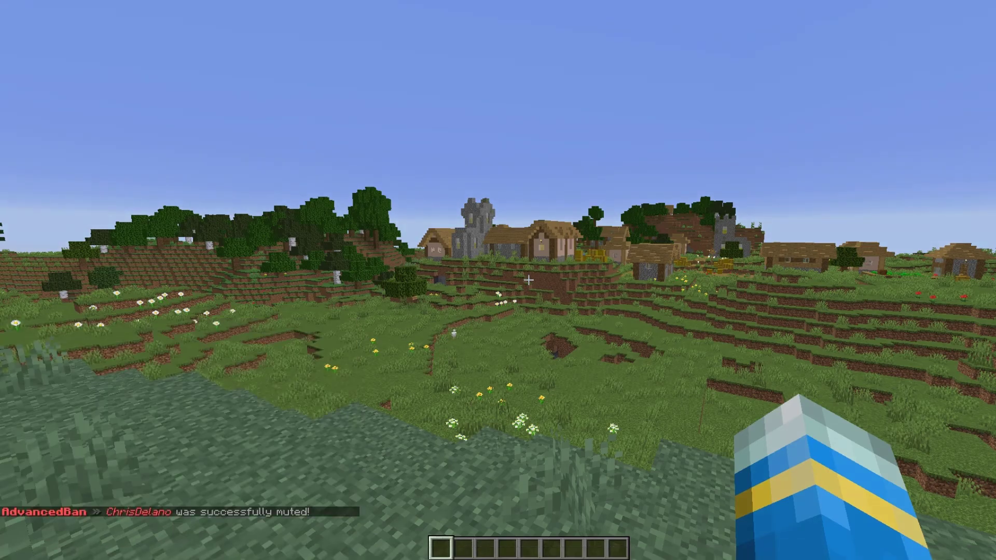
pyautogui.press('t')
pyautogui.press('Escape')
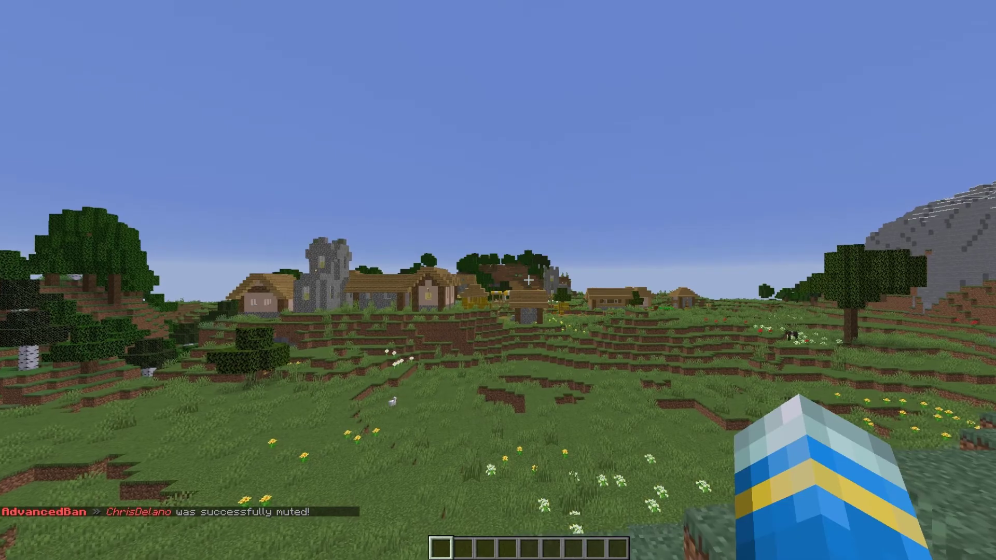
pyautogui.write('/warns')
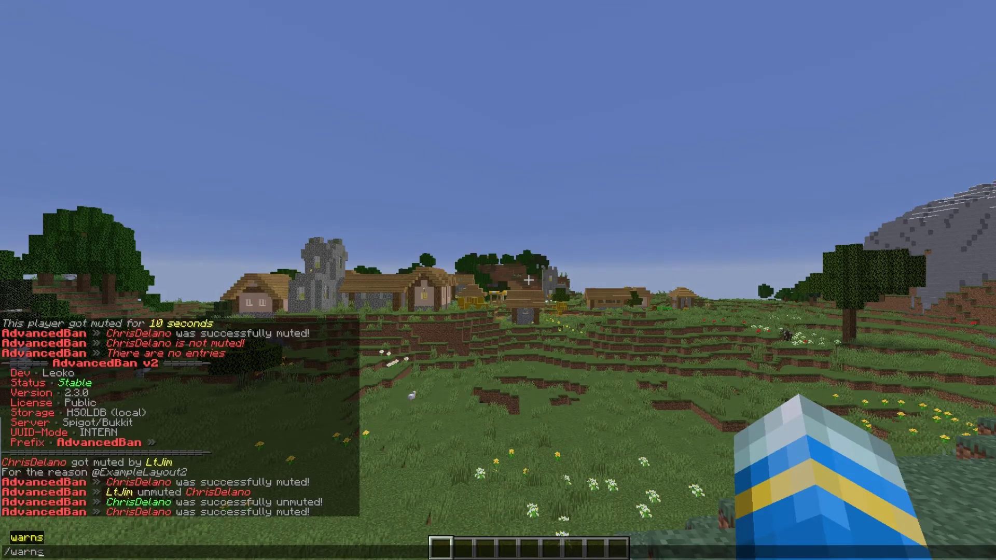
pyautogui.press('BackSpace')
pyautogui.press('BackSpace')
pyautogui.press('BackSpace')
pyautogui.press('BackSpace')
pyautogui.press('BackSpace')
pyautogui.press('BackSpace')
pyautogui.press('BackSpace')
pyautogui.press('BackSpace')
pyautogui.press('BackSpace')
pyautogui.press('BackSpace')
pyautogui.press('BackSpace')
pyautogui.press('BackSpace')
pyautogui.press('BackSpace')
pyautogui.press('BackSpace')
pyautogui.press('BackSpace')
pyautogui.press('BackSpace')
pyautogui.press('BackSpace')
pyautogui.press('BackSpace')
pyautogui.press('BackSpace')
pyautogui.press('BackSpace')
pyautogui.press('Tab')
pyautogui.press('Tab')
pyautogui.press('Tab')
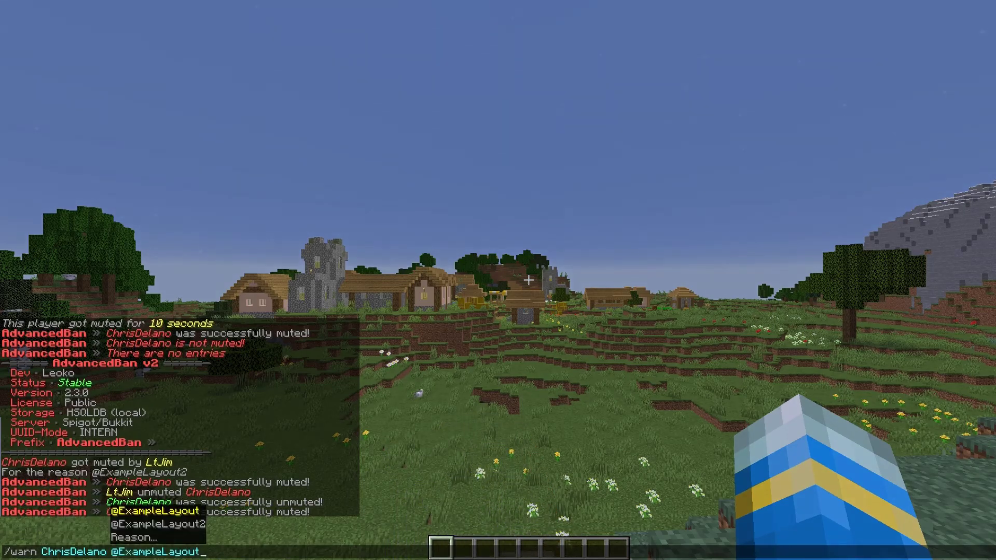
pyautogui.press('Return')
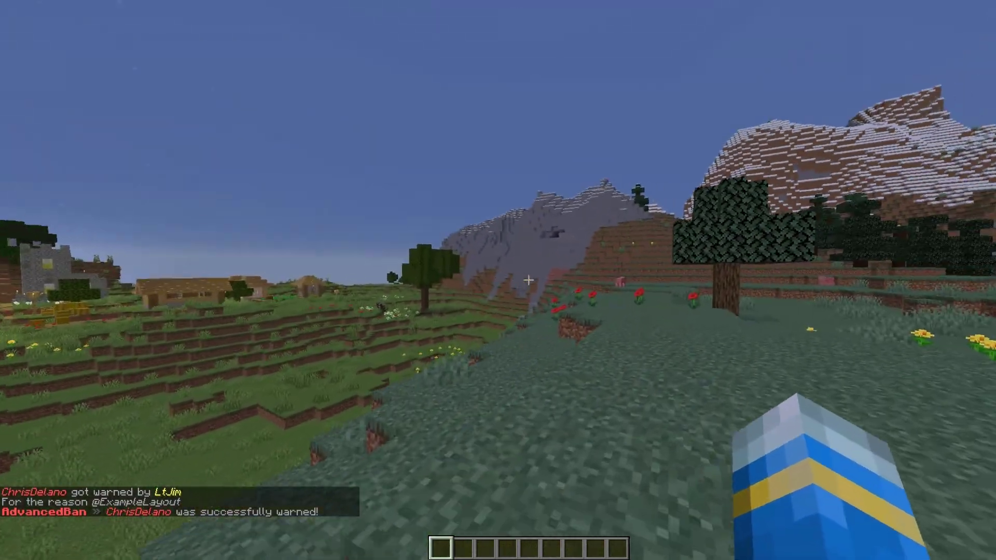
pyautogui.write('/datay')
pyautogui.press('Return')
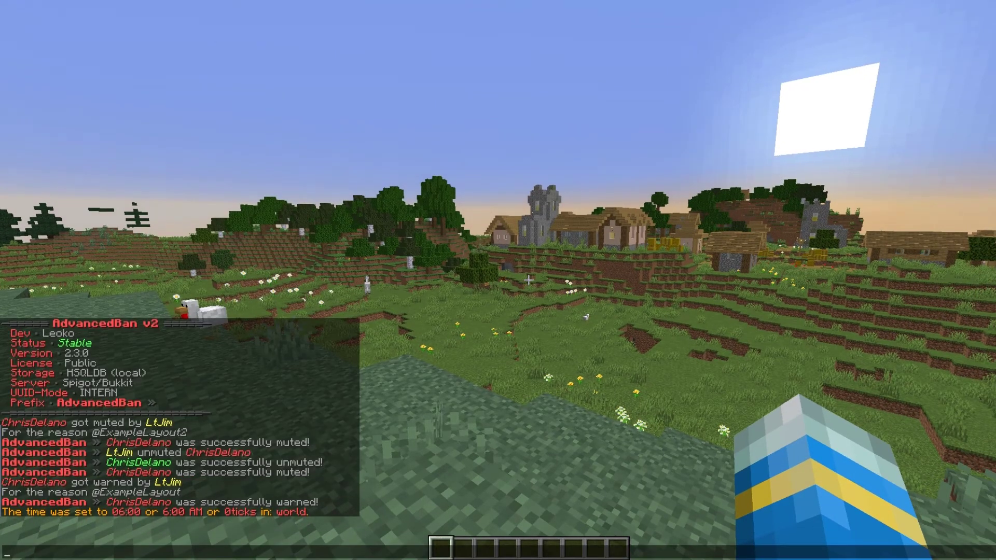
# Silently kick the test player with the layout reason, then try rejoining Minecraft Server
pyautogui.write('/kick -sChr')
pyautogui.press('Tab')
pyautogui.press('Tab')
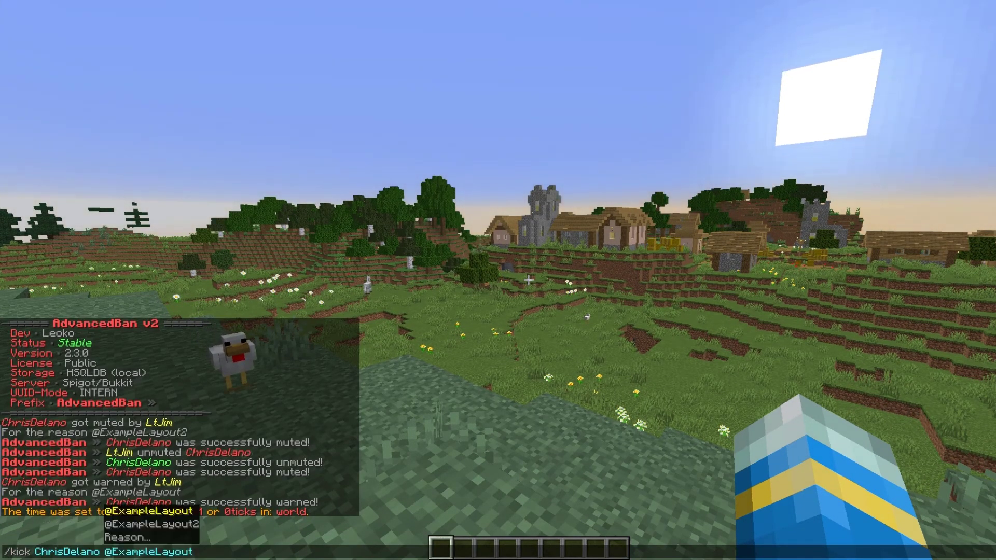
pyautogui.press('Up')
pyautogui.press('Up')
pyautogui.press('Down')
pyautogui.press('Down')
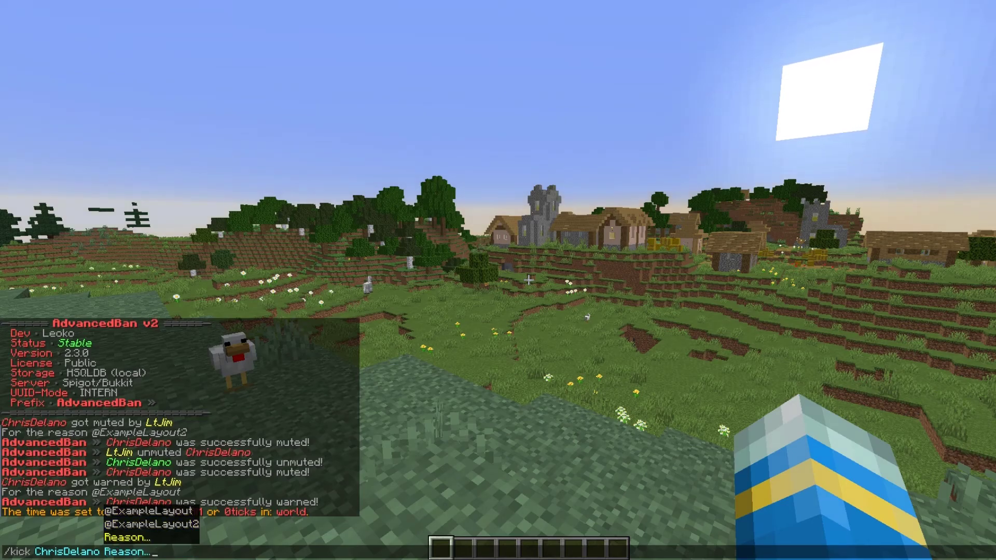
pyautogui.press('Return')
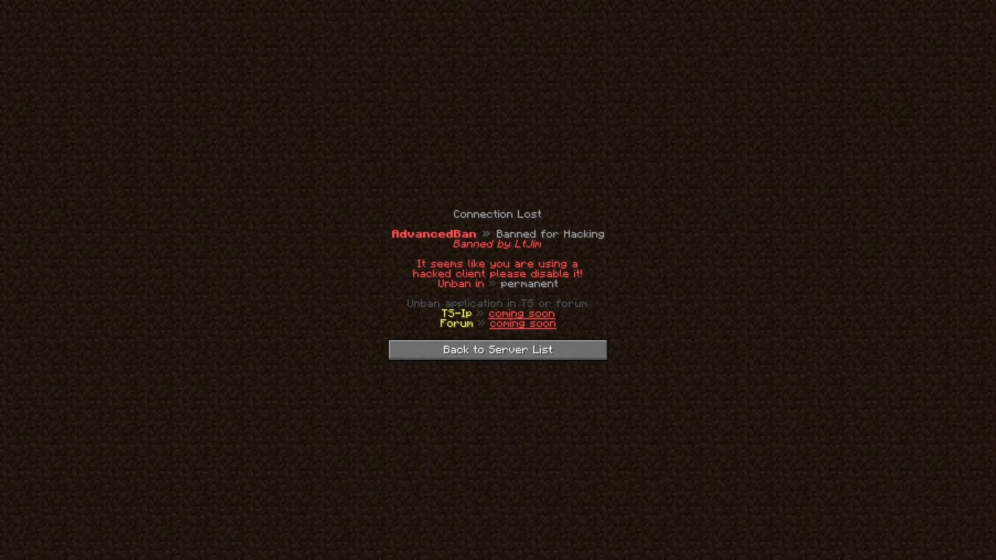
pyautogui.click(498, 350)
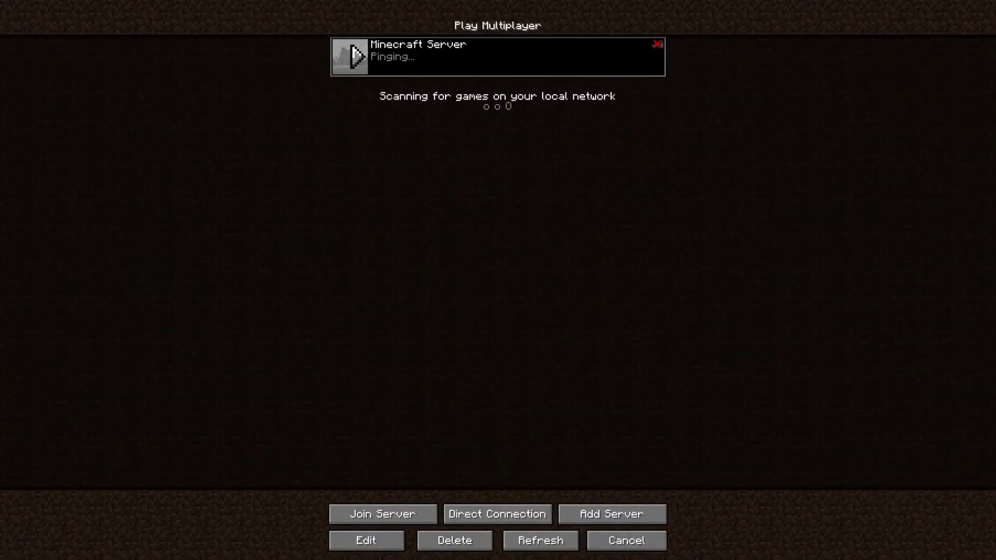
pyautogui.click(350, 56)
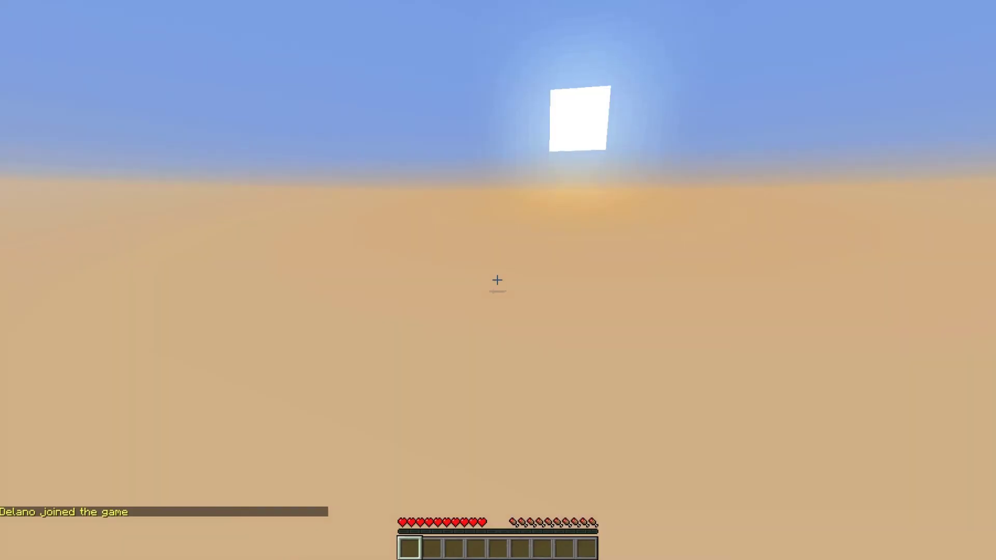
# Tempban the test player for 10s with reason 'for being very bad and stuff'
pyautogui.write('/tempbanip')
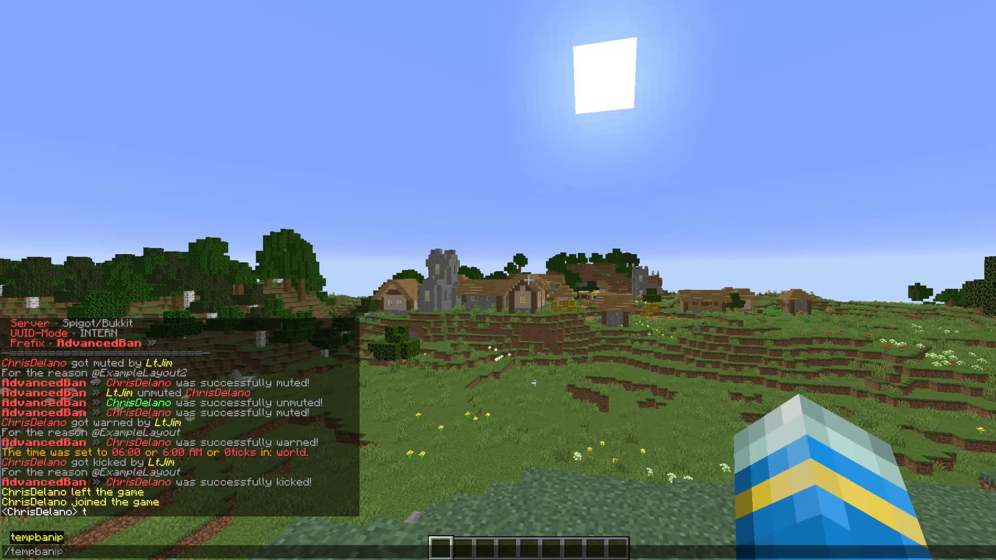
pyautogui.press('BackSpace')
pyautogui.press('BackSpace')
pyautogui.press('Tab')
pyautogui.press('Tab')
pyautogui.press('BackSpace')
pyautogui.press('BackSpace')
pyautogui.press('BackSpace')
pyautogui.press('BackSpace')
pyautogui.press('BackSpace')
pyautogui.press('BackSpace')
pyautogui.press('BackSpace')
pyautogui.press('BackSpace')
pyautogui.press('BackSpace')
pyautogui.press('BackSpace')
pyautogui.press('BackSpace')
pyautogui.press('BackSpace')
pyautogui.press('BackSpace')
pyautogui.press('BackSpace')
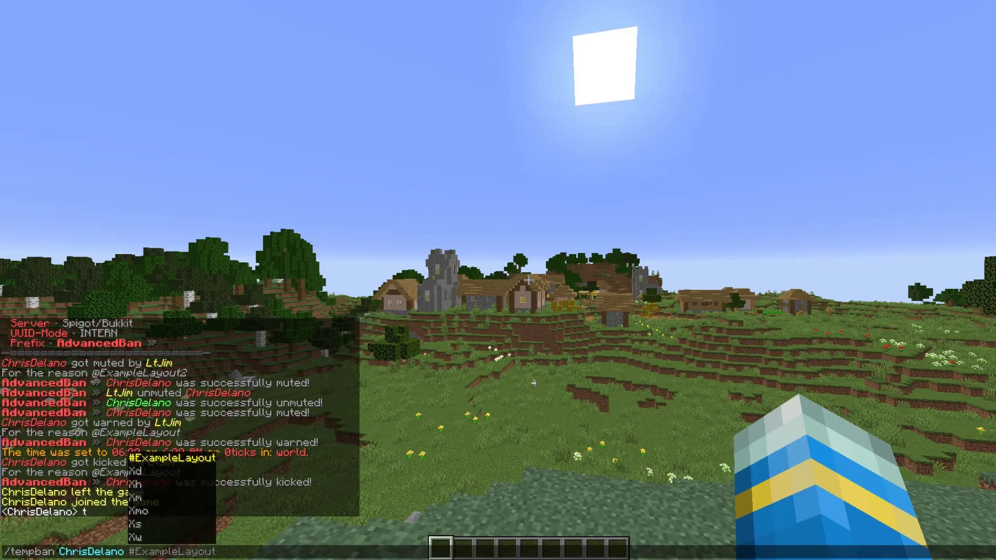
pyautogui.write('10s')
pyautogui.press('Down')
pyautogui.press('Down')
pyautogui.press('Tab')
pyautogui.press('BackSpace')
pyautogui.press('BackSpace')
pyautogui.press('BackSpace')
pyautogui.press('BackSpace')
pyautogui.press('BackSpace')
pyautogui.press('BackSpace')
pyautogui.press('BackSpace')
pyautogui.press('BackSpace')
pyautogui.press('BackSpace')
pyautogui.press('BackSpace')
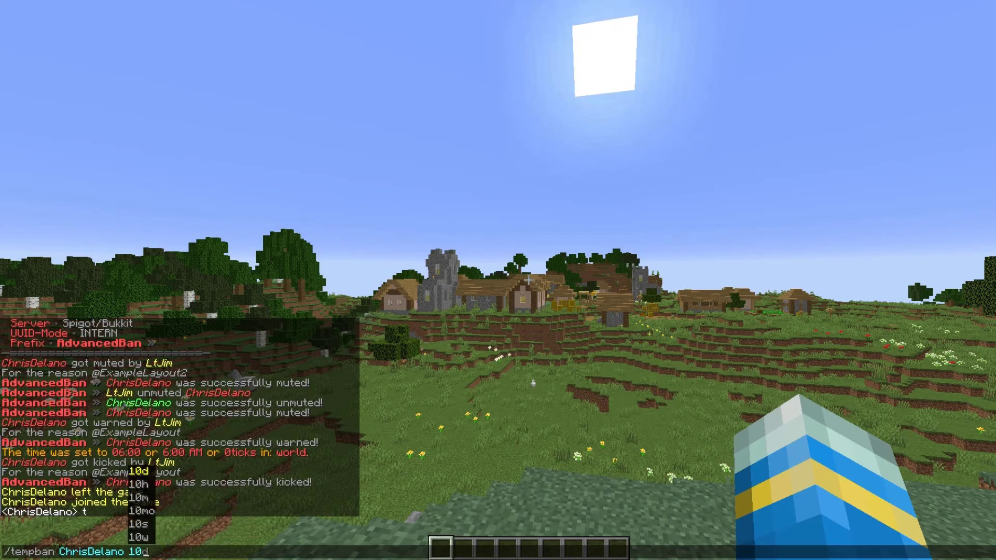
pyautogui.write('s f')
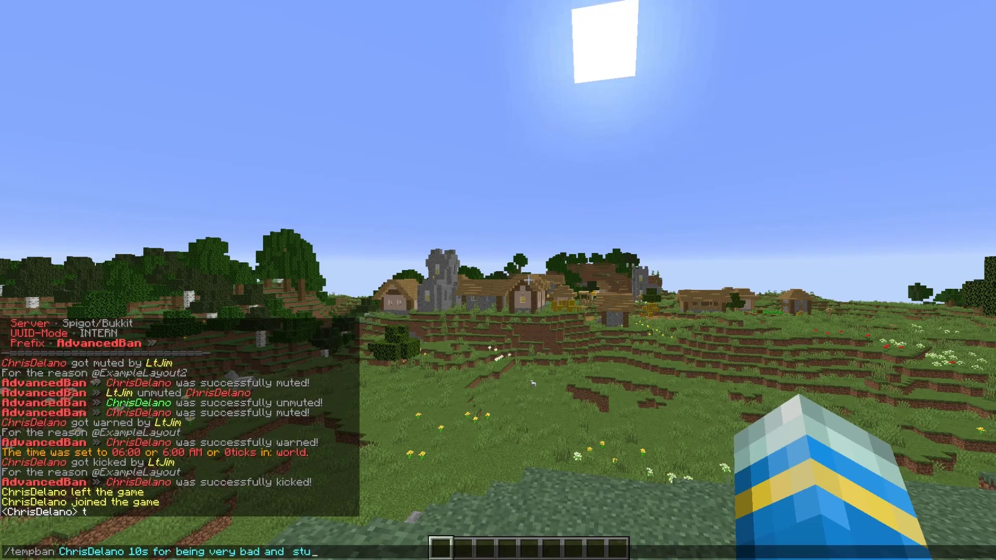
pyautogui.write('or being very bad and stuff')
pyautogui.press('Return')
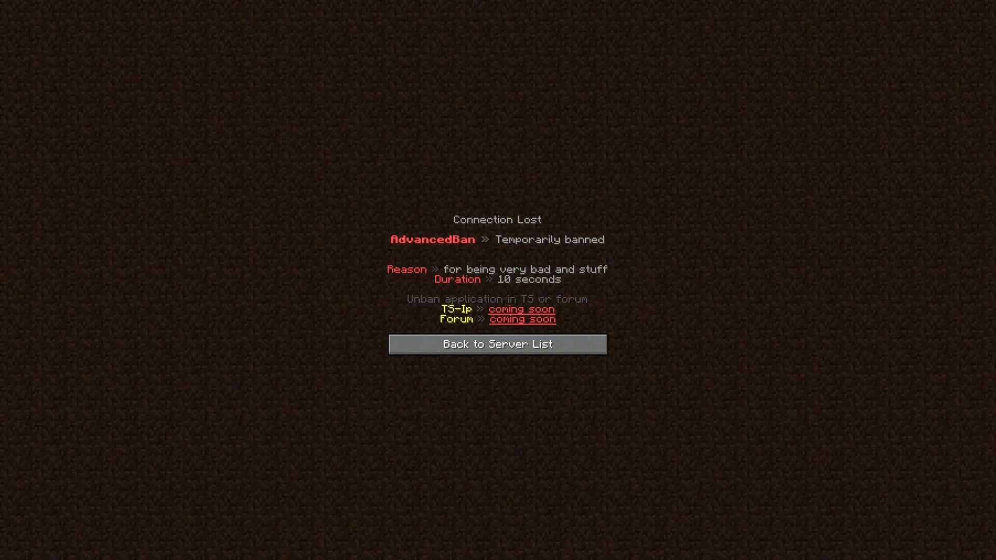
# Refresh the server list and rejoin Minecraft Server once the 10s ban expires
pyautogui.click(498, 345)
pyautogui.click(349, 56)
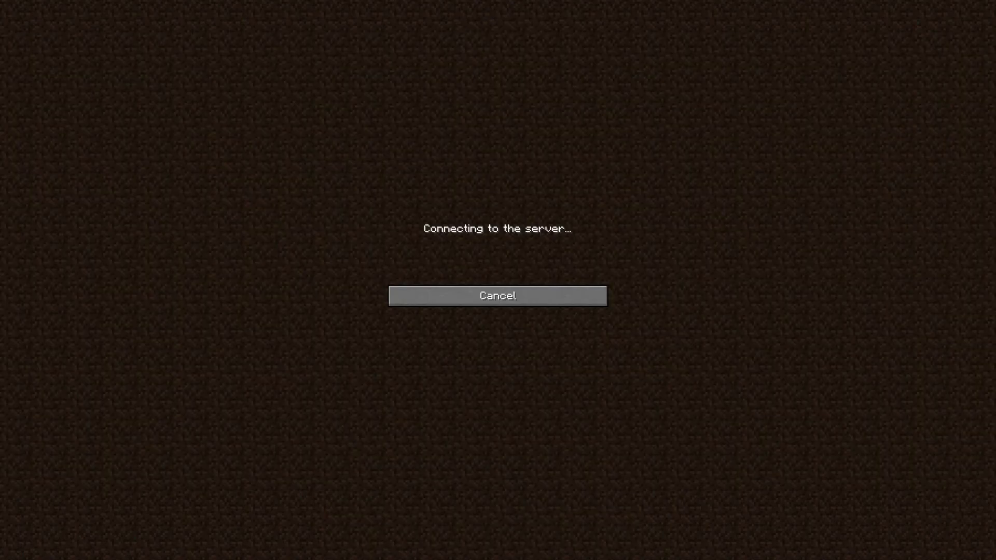
pyautogui.click(498, 304)
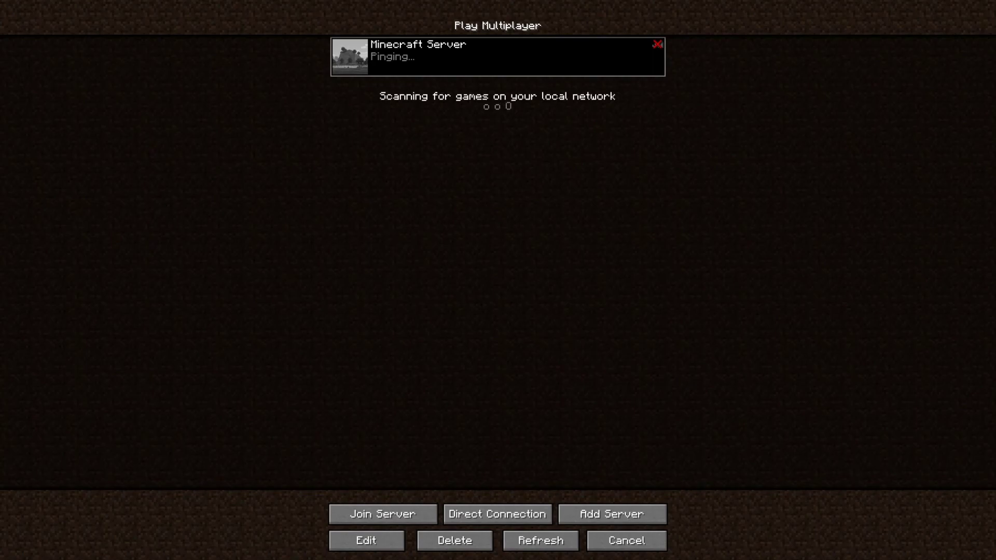
pyautogui.click(540, 541)
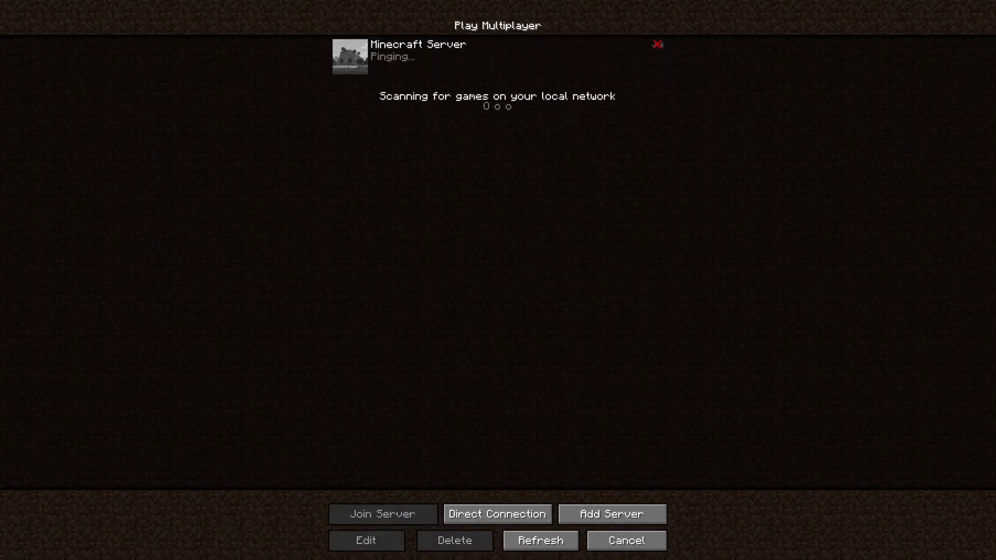
pyautogui.click(350, 57)
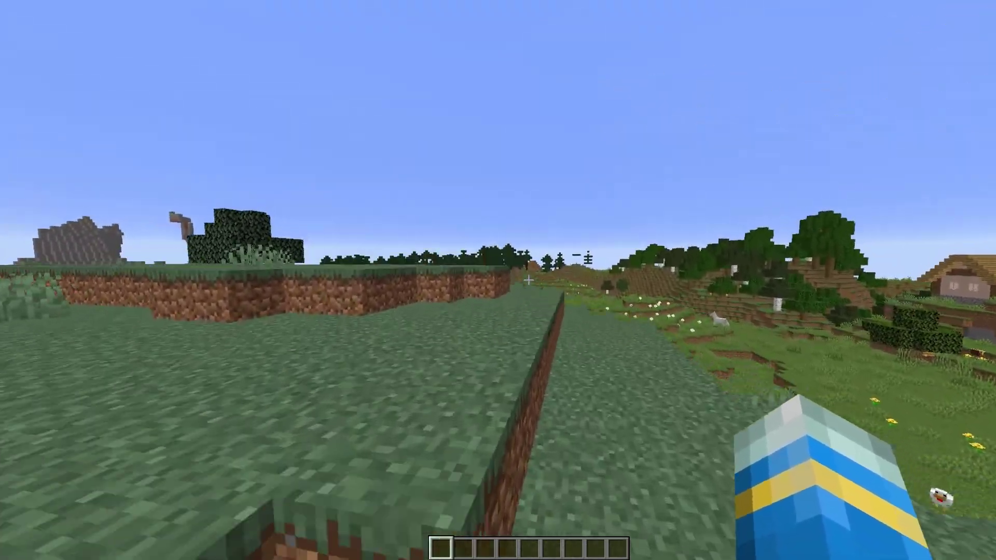
pyautogui.press('/')
pyautogui.write('ban-ip')
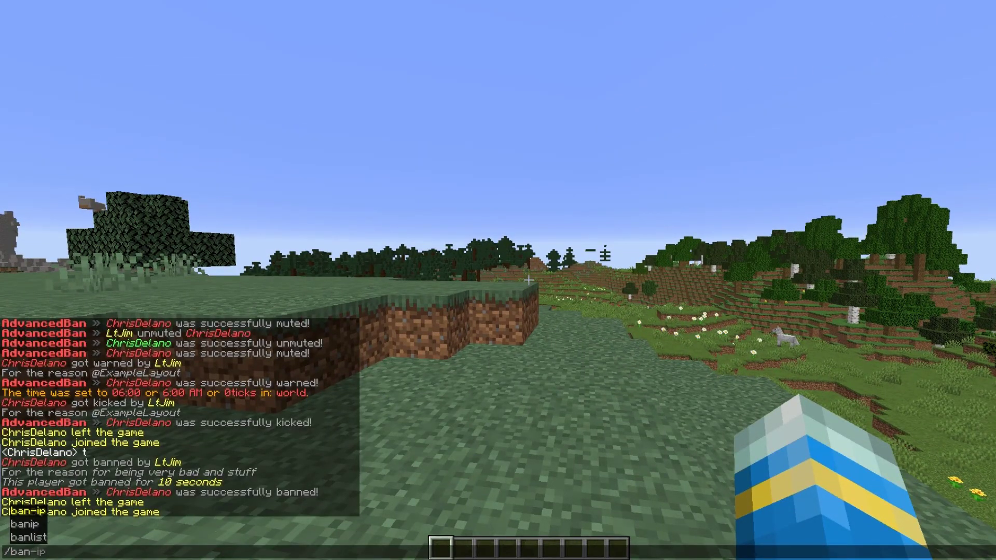
pyautogui.press('Tab')
pyautogui.press('BackSpace')
pyautogui.press('BackSpace')
pyautogui.write('-s')
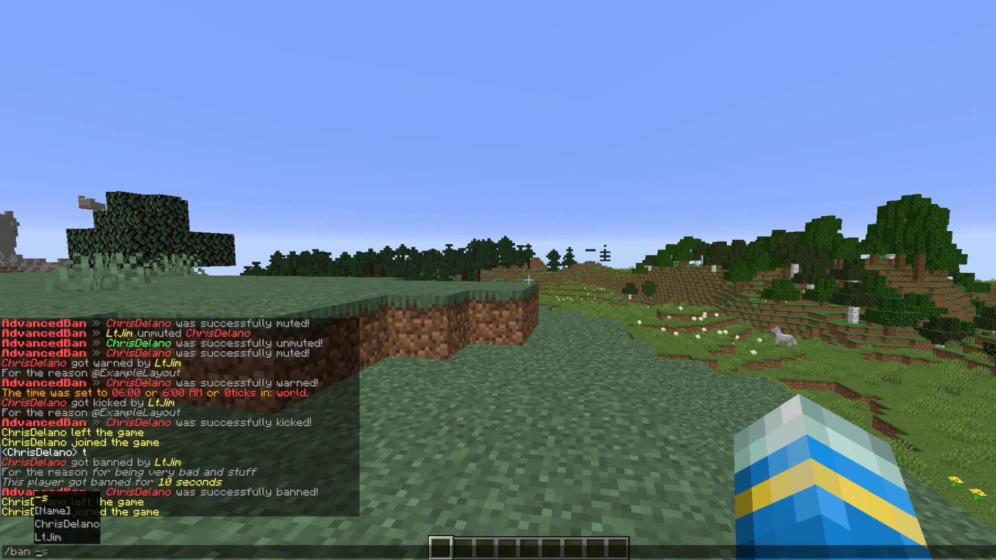
pyautogui.press('Tab')
pyautogui.press('Tab')
pyautogui.press('Tab')
pyautogui.press('Tab')
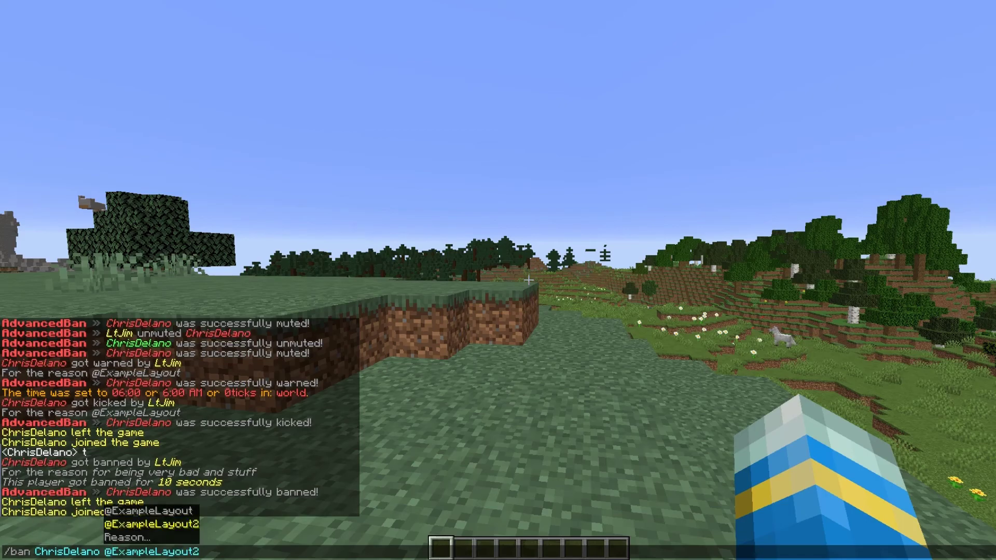
pyautogui.press('Escape')
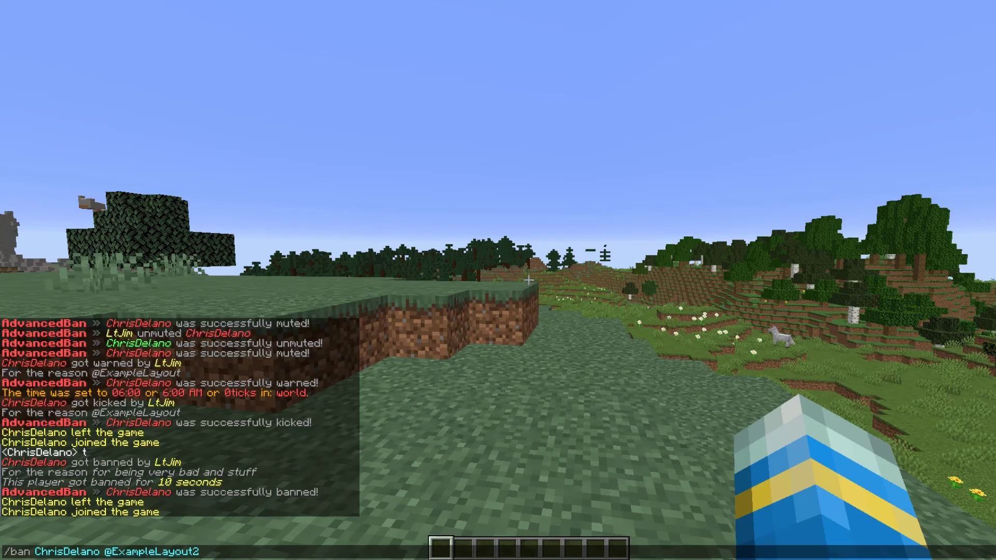
pyautogui.press('Return')
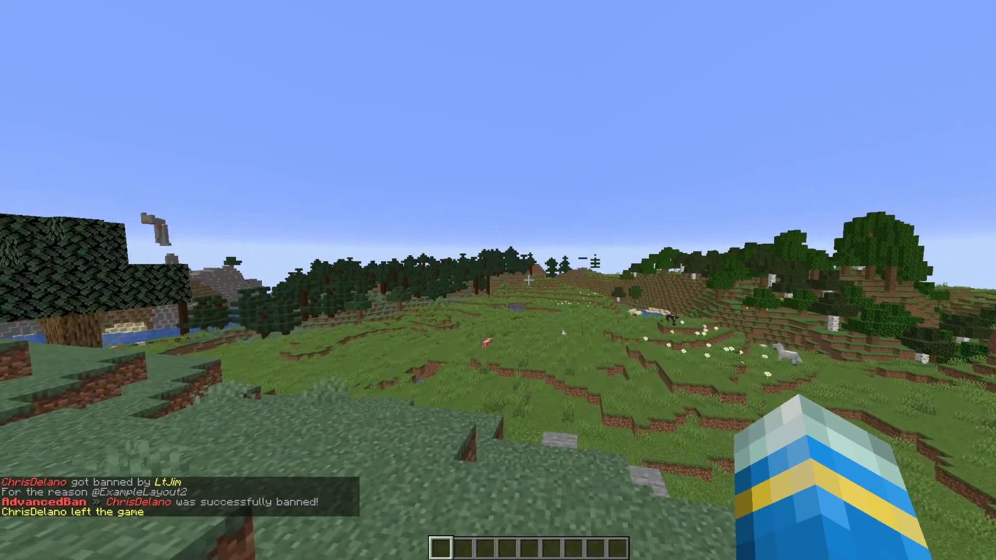
# Run /check on the banned test player to see country, mute, ban, warn and note status
pyautogui.press('w')
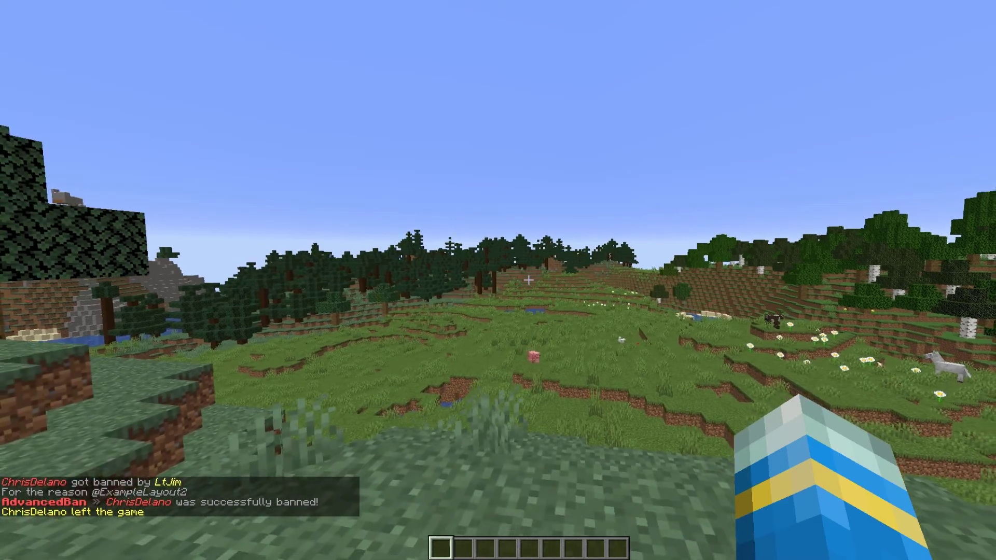
pyautogui.press('w')
pyautogui.press('/')
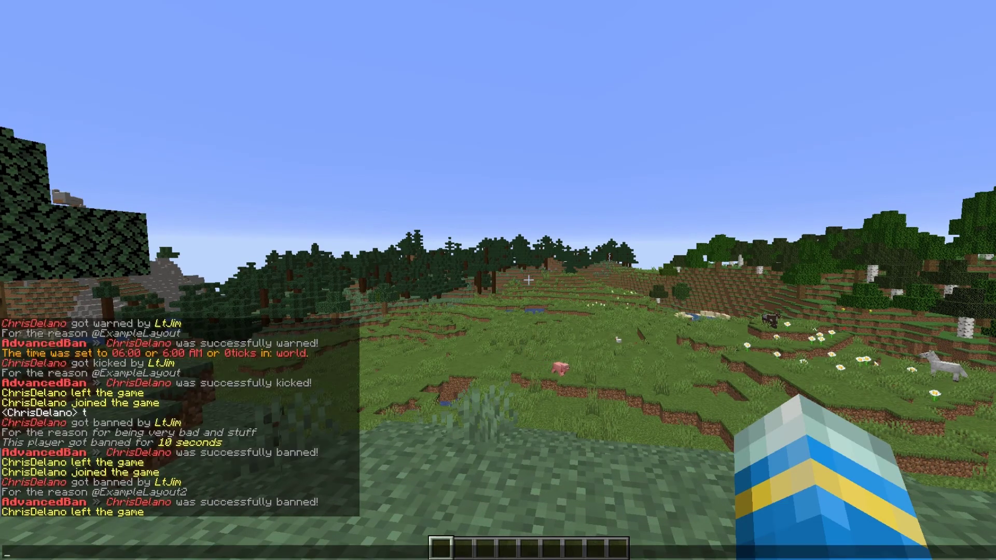
pyautogui.write('check')
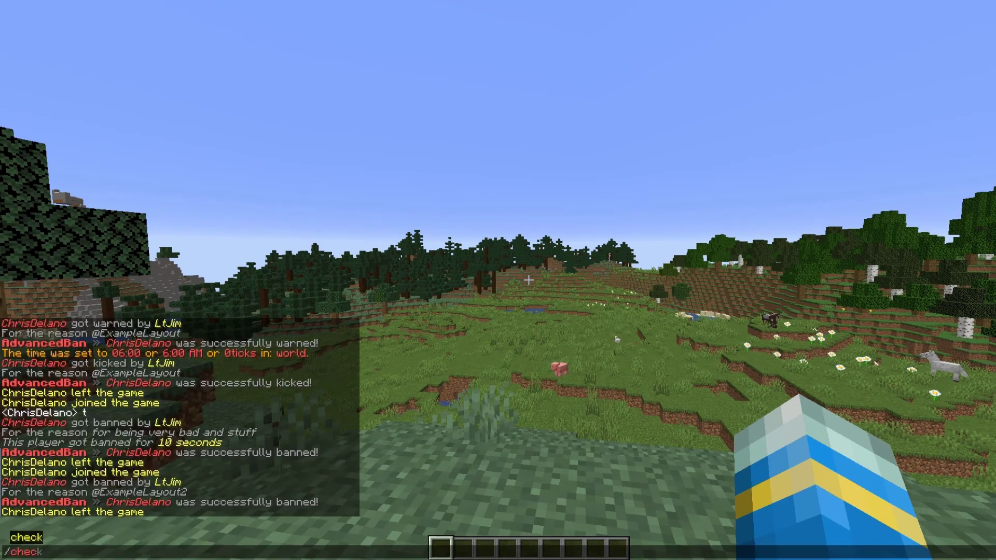
pyautogui.press('Tab')
pyautogui.press('Tab')
pyautogui.press('BackSpace')
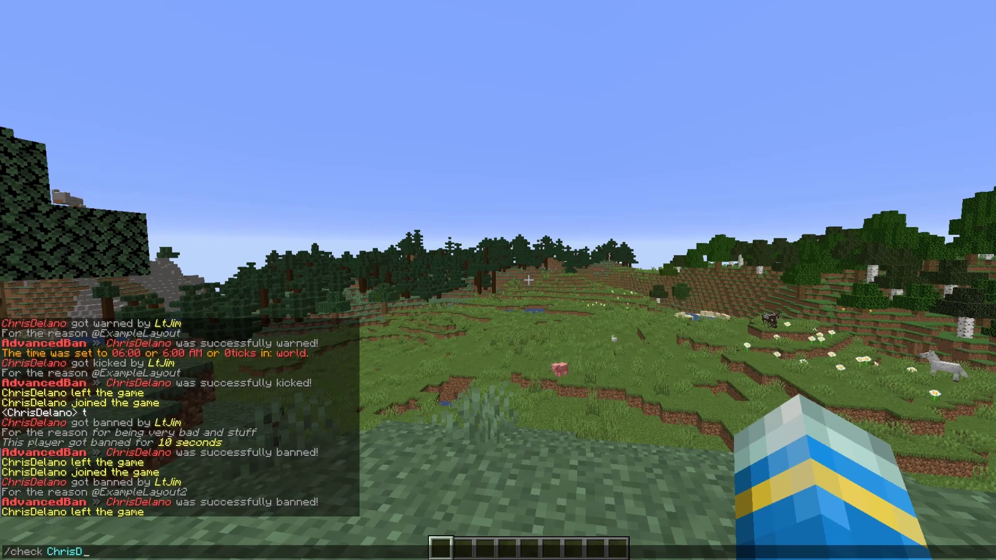
pyautogui.press('Return')
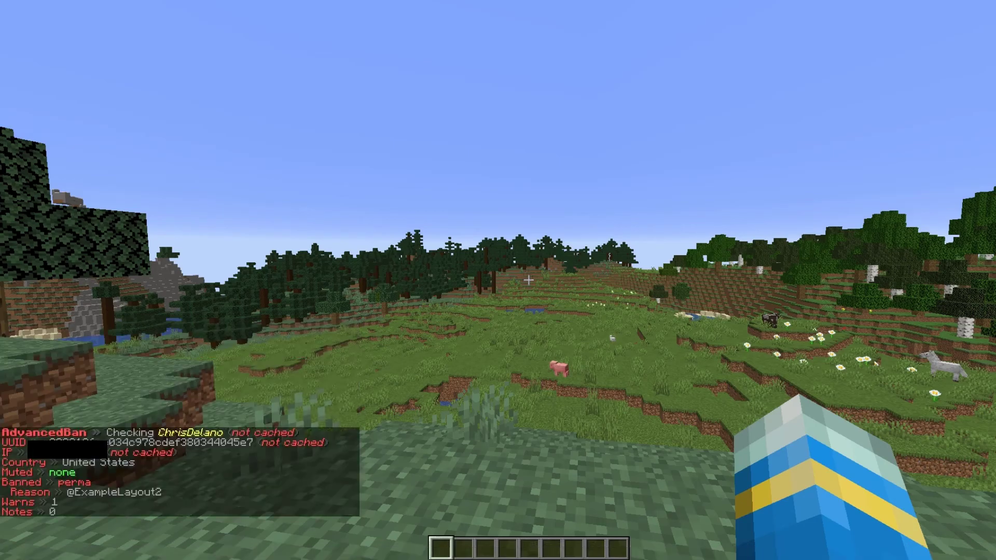
pyautogui.press('w')
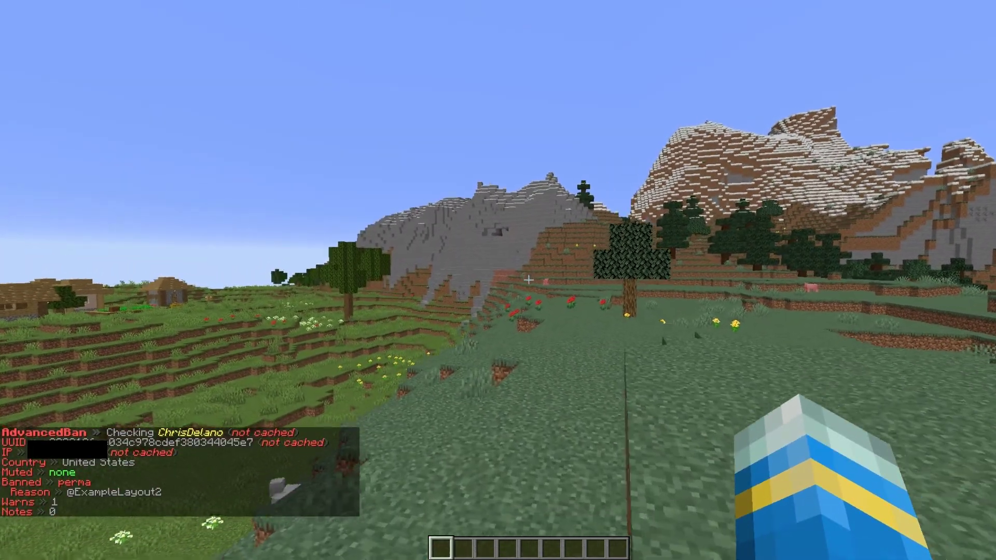
pyautogui.press('t')
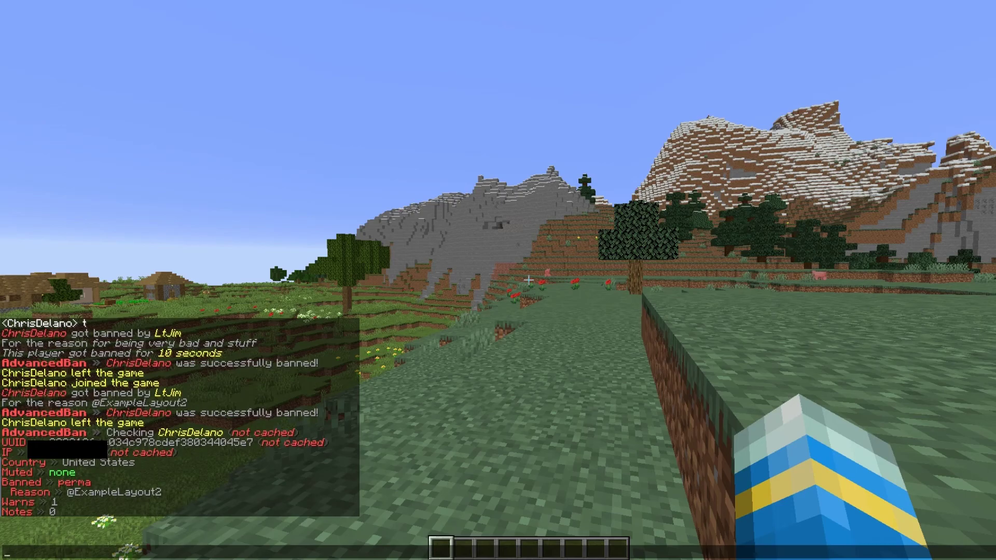
# List the current bans with /banlist
pyautogui.press('Escape')
pyautogui.press('/')
pyautogui.write('banlist')
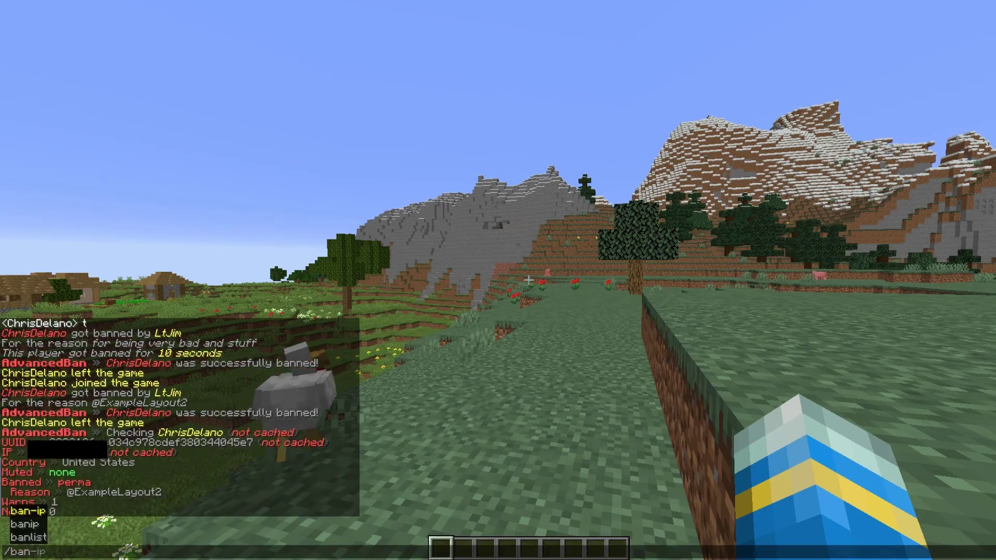
pyautogui.press('Return')
# Unban the test player, then start a /history command
pyautogui.press('w')
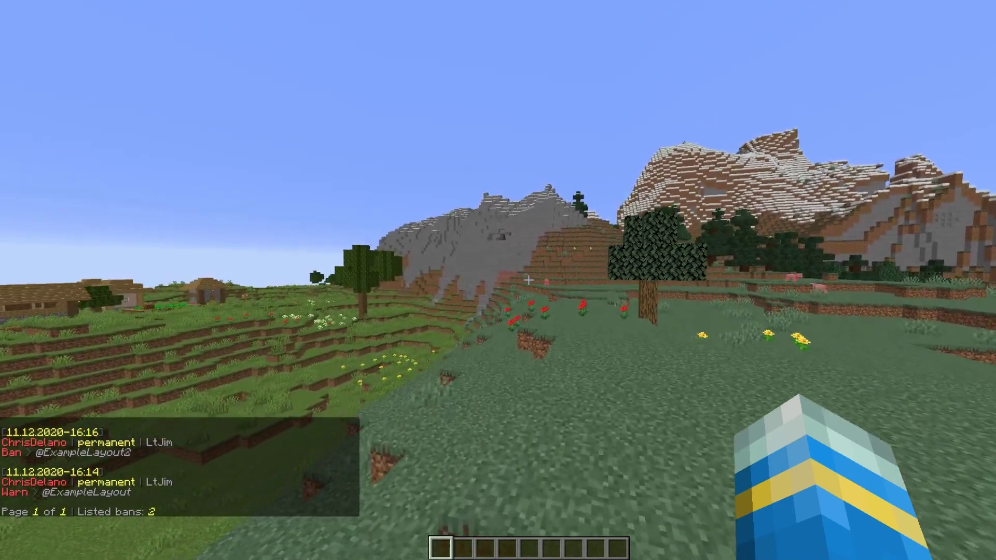
pyautogui.press('t')
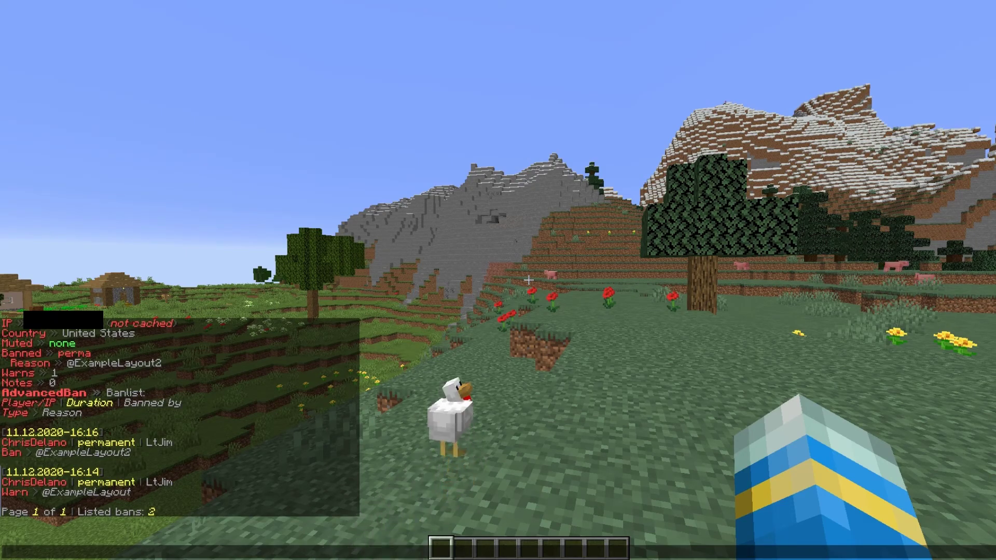
pyautogui.write('/unban ')
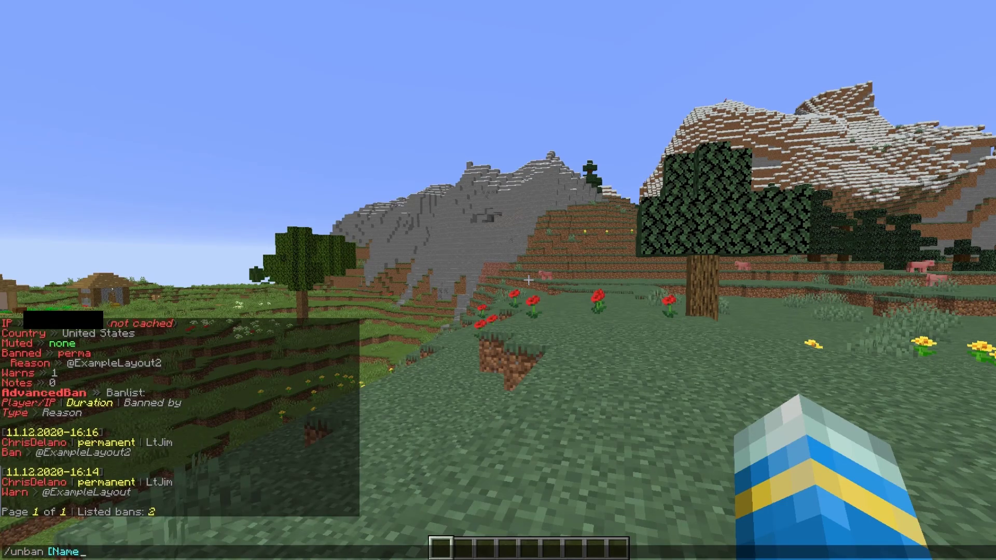
pyautogui.press('Return')
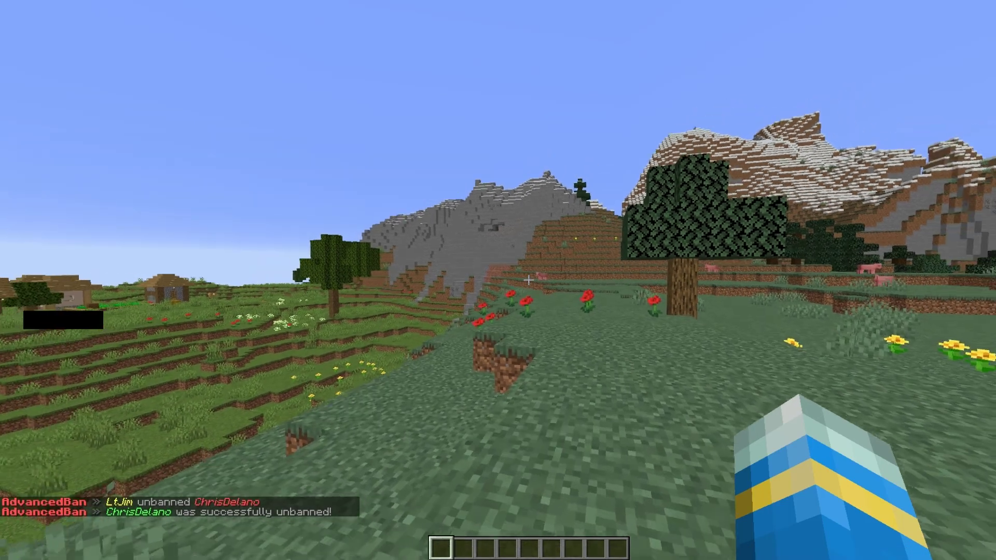
pyautogui.write('/history [Name')
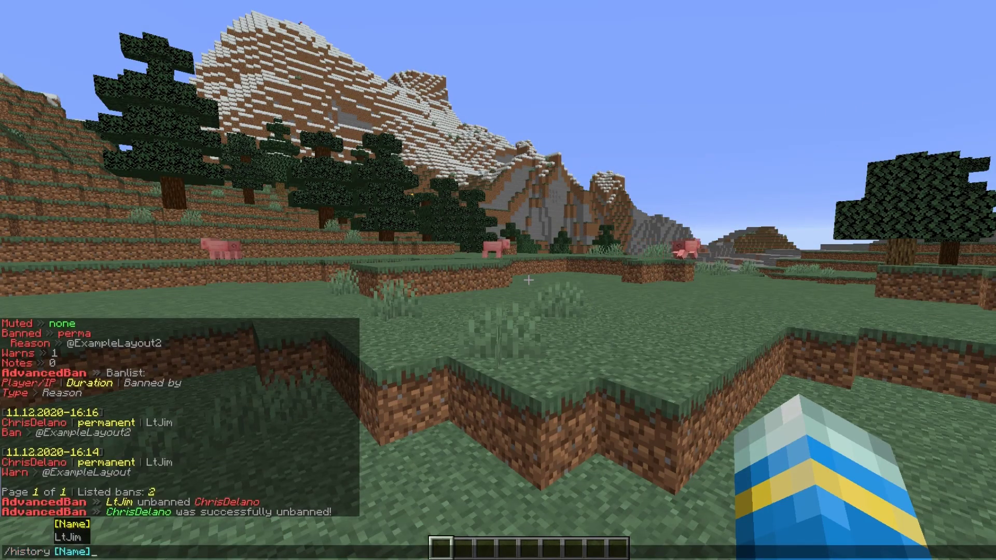
# Run /history for the test player and read the 7 punishment entries in chat
pyautogui.press('Tab')
pyautogui.press('Return')
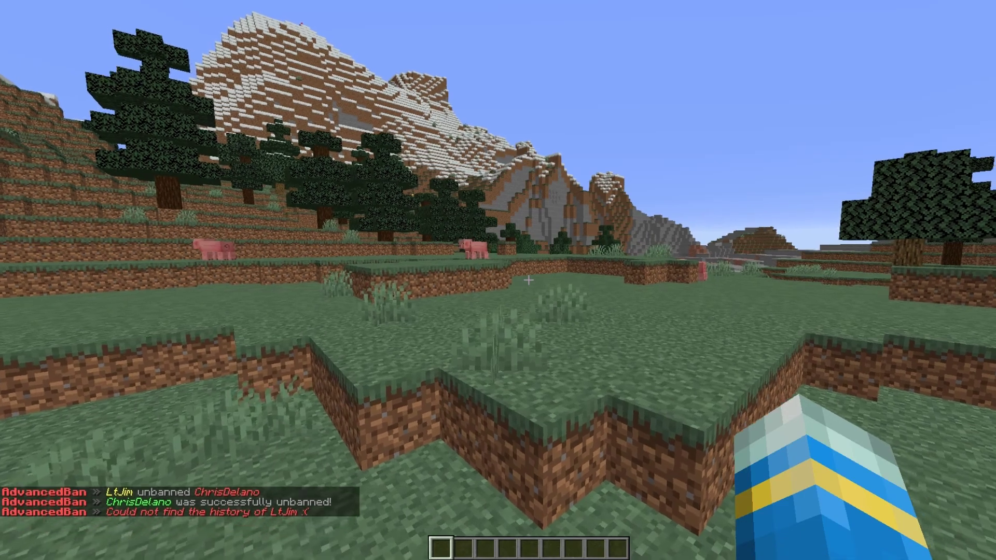
pyautogui.press('Up')
pyautogui.press('BackSpace')
pyautogui.press('BackSpace')
pyautogui.press('BackSpace')
pyautogui.press('BackSpace')
pyautogui.press('BackSpace')
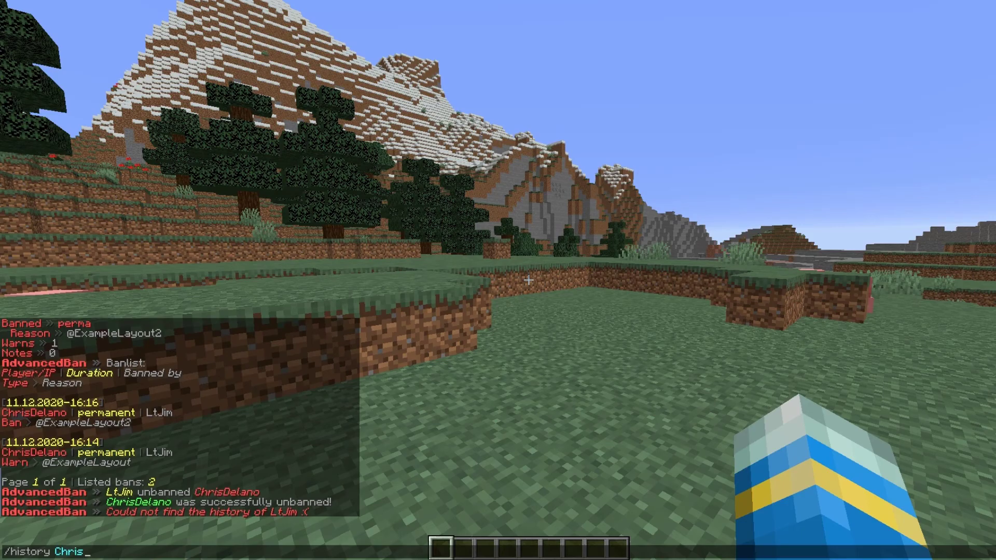
pyautogui.press('Return')
pyautogui.press('t')
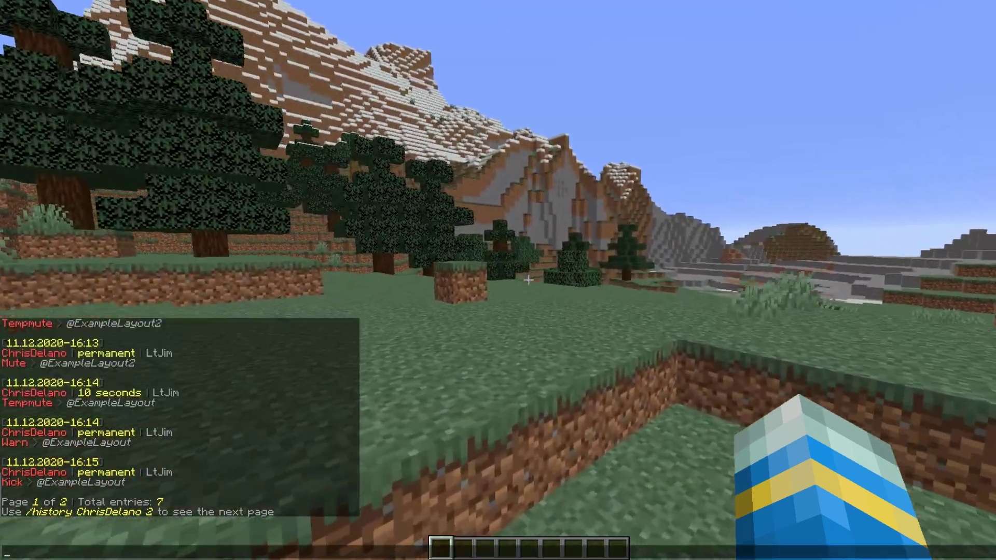
pyautogui.scroll(2, 179, 418)
pyautogui.scroll(-2, 179, 417)
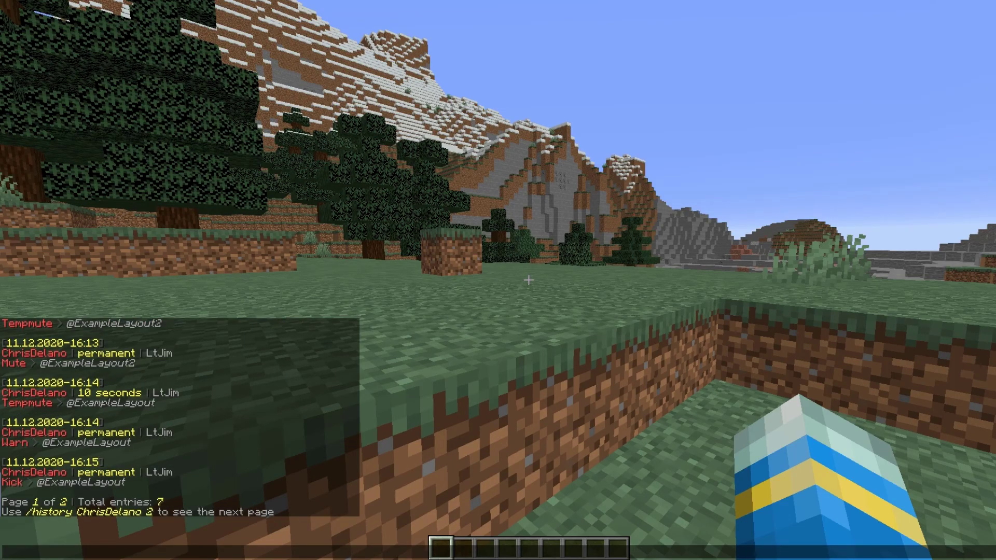
# Walk past the pig and dirt ledge up to the pit beside the tree
pyautogui.press('w')
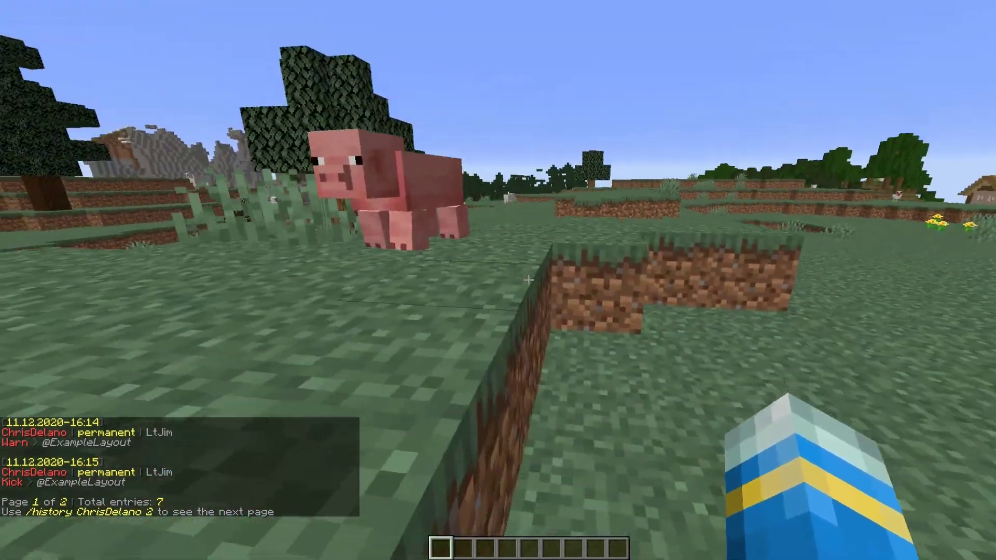
pyautogui.press('w')
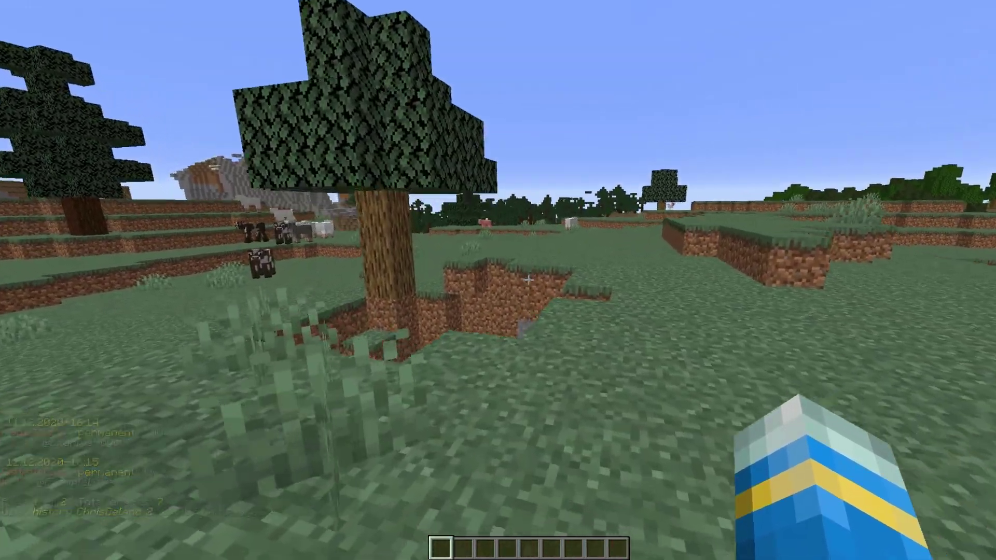
pyautogui.press('w')
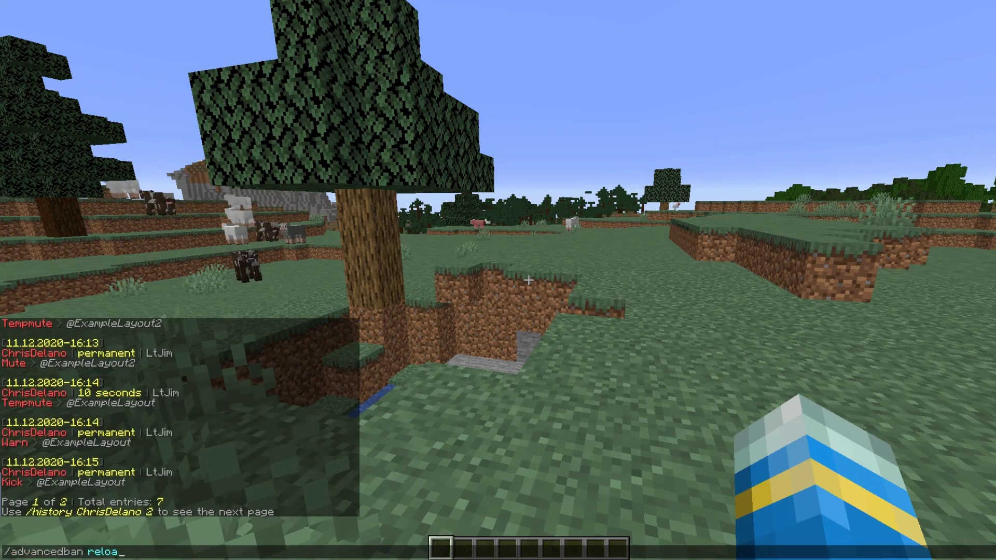
# Reload AdvancedBan, then walk past the tree and sheep across the field toward the village
pyautogui.press('w')
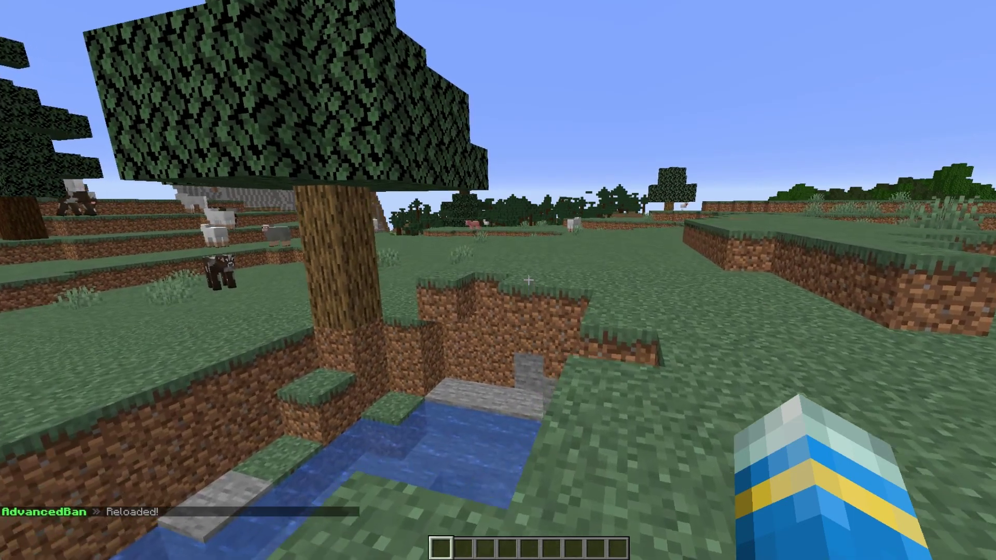
pyautogui.press('w')
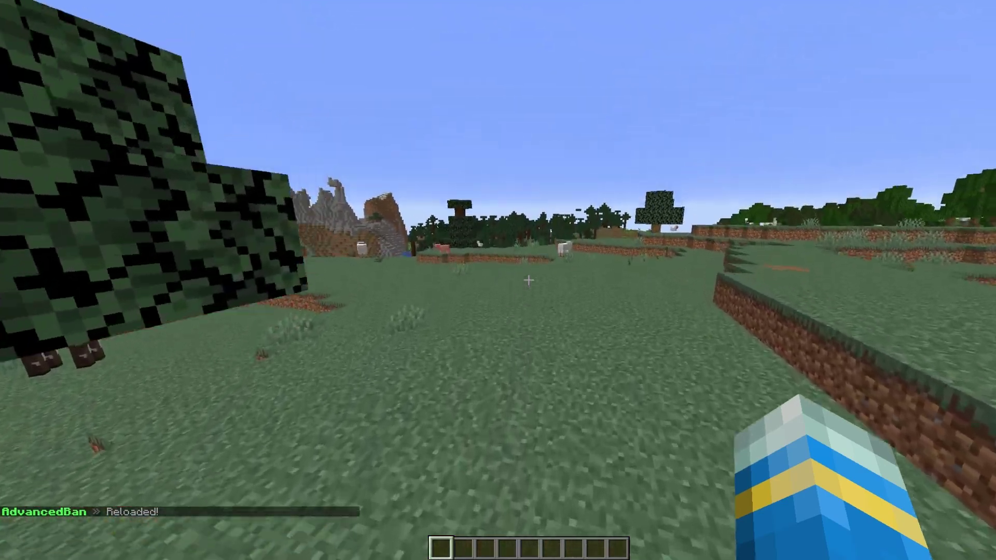
pyautogui.press('w')
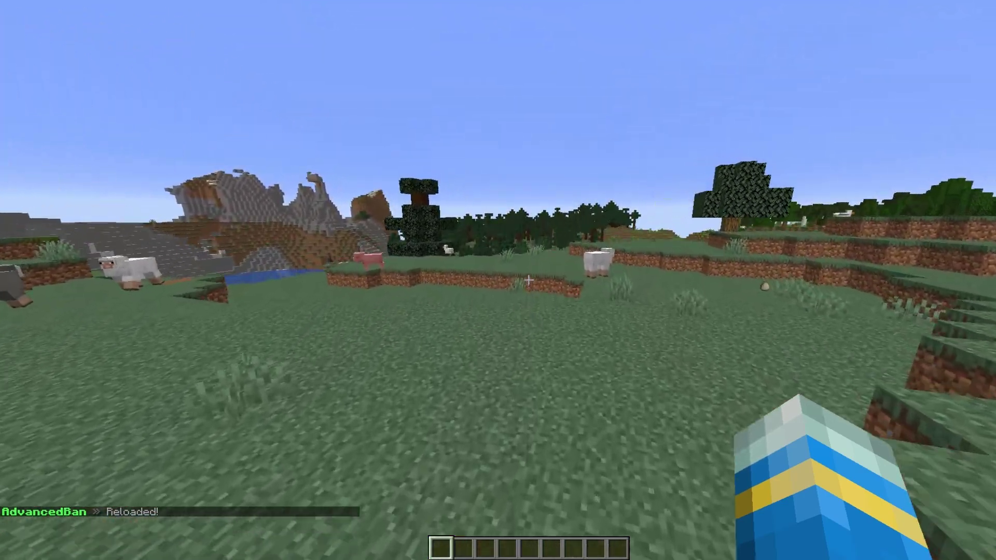
pyautogui.press('w')
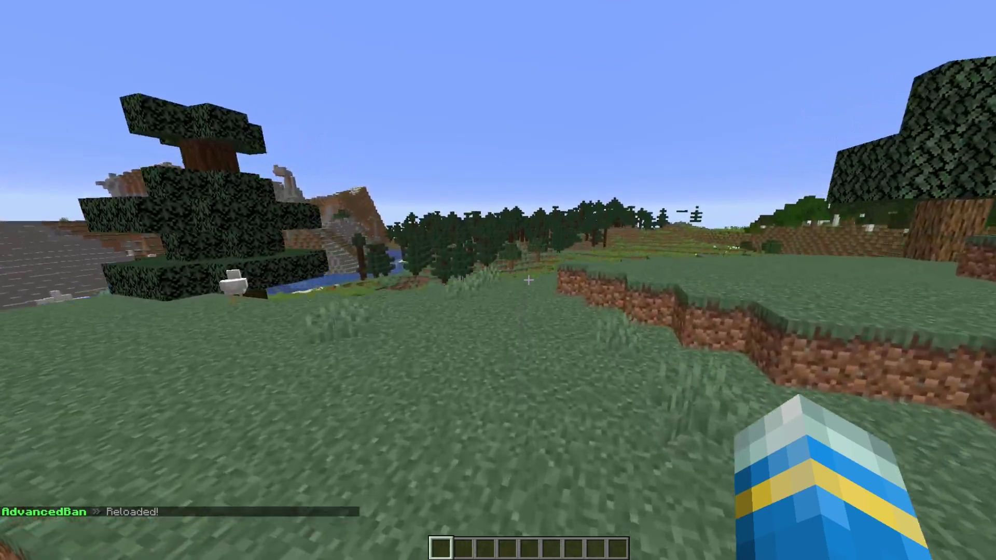
pyautogui.press('w')
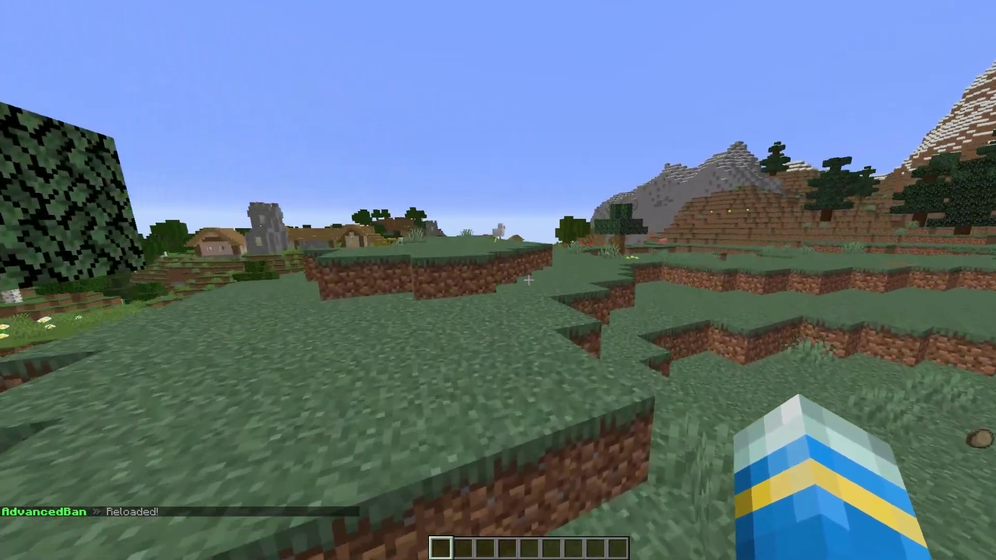
pyautogui.press('w')
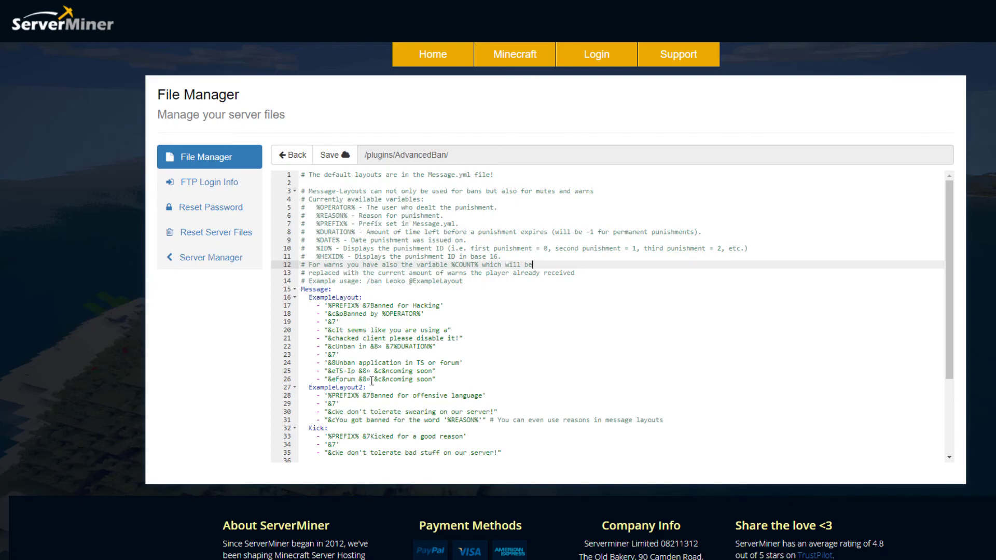
# Scroll through the AdvancedBan layouts file to review its message and time layouts
pyautogui.scroll(-1, 395, 379)
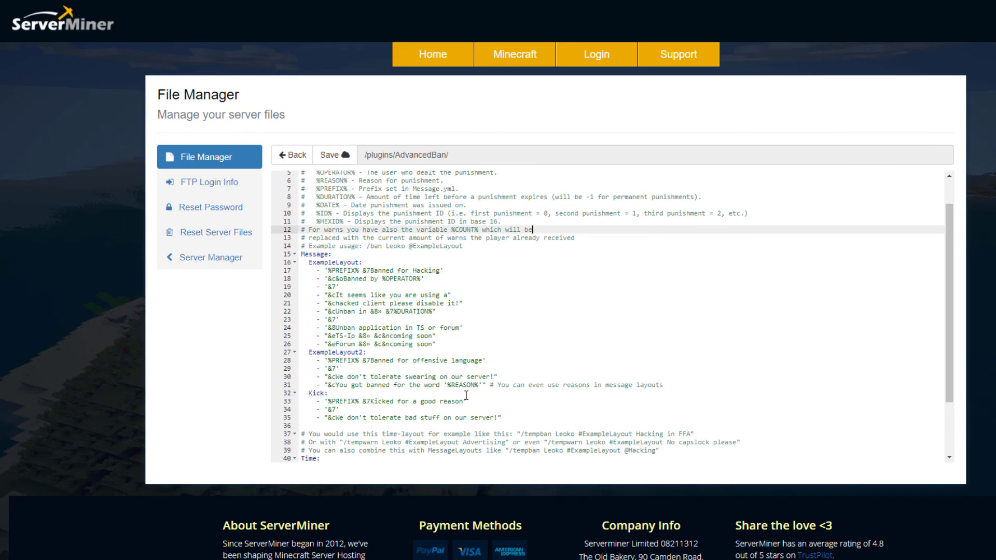
pyautogui.scroll(1, 358, 249)
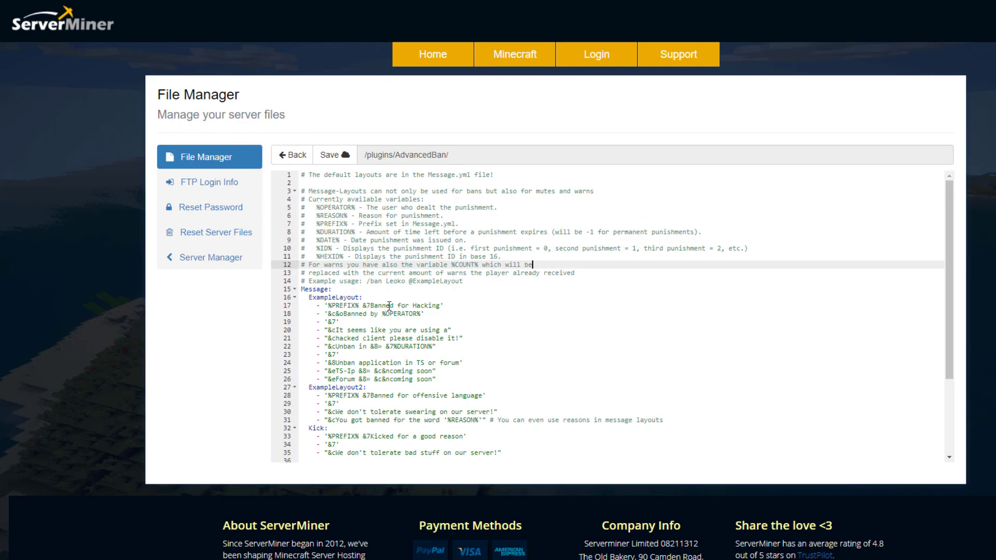
pyautogui.scroll(-2, 389, 312)
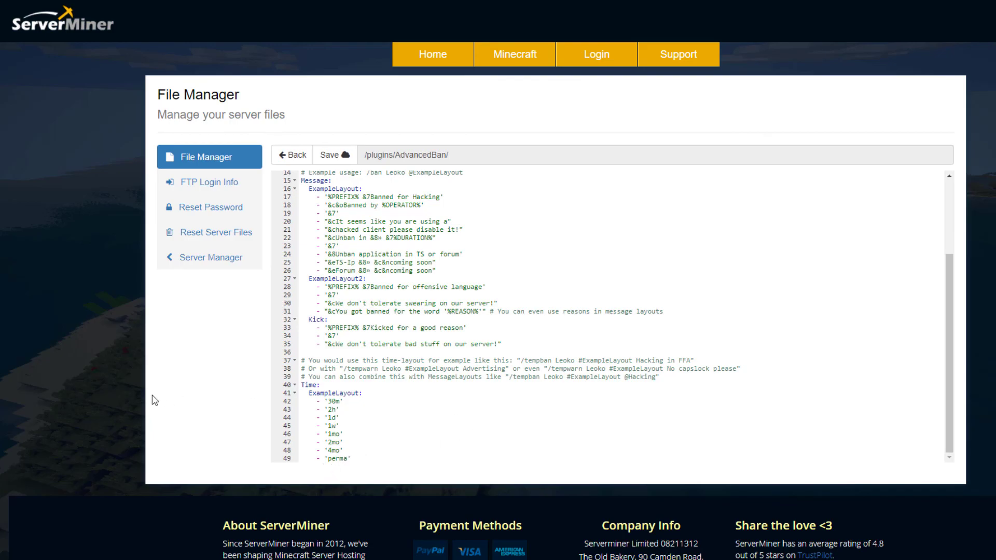
pyautogui.scroll(3, 421, 410)
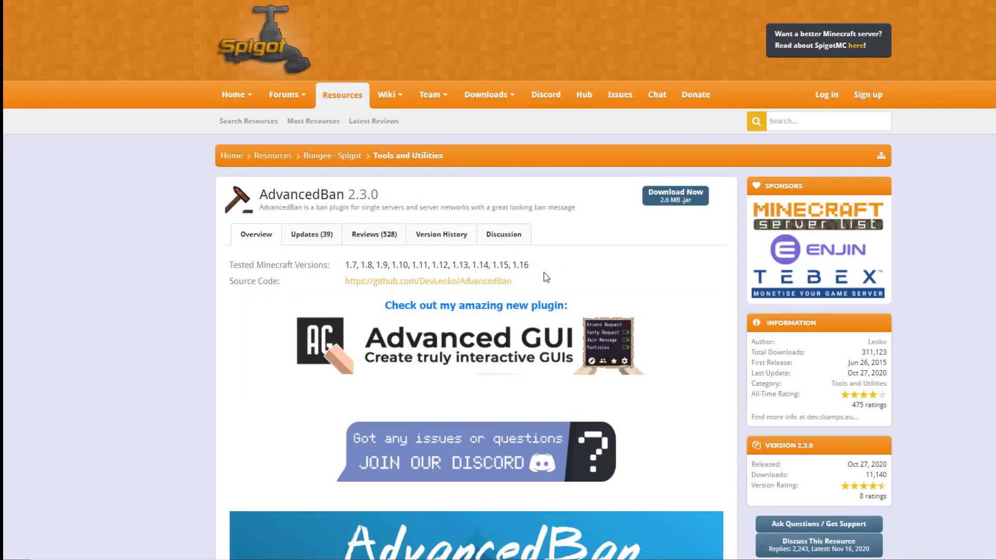
# Read the AdvancedBan Description and Commands, highlighting the silent punishment option line
pyautogui.scroll(-9, 441, 367)
pyautogui.scroll(-5, 441, 367)
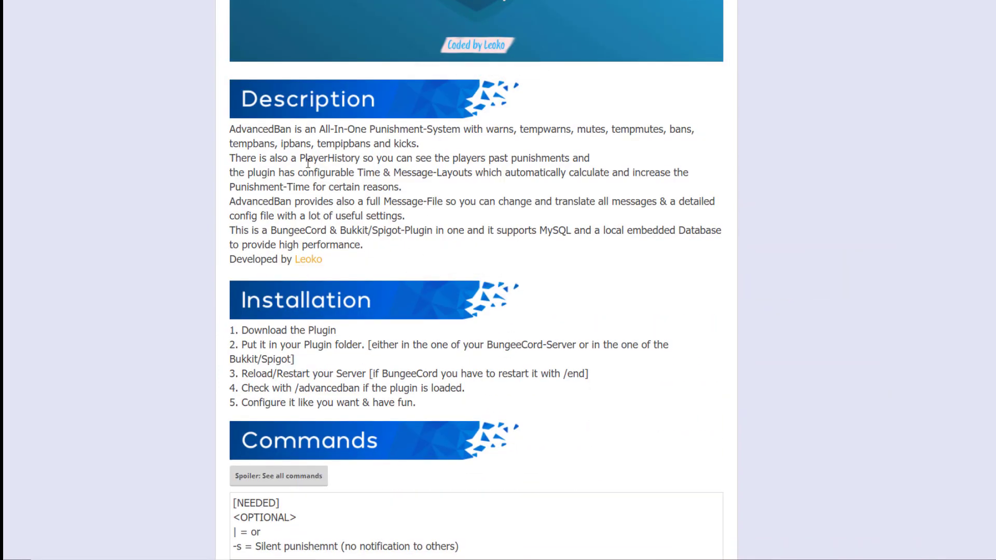
pyautogui.scroll(-5, 345, 345)
pyautogui.scroll(-11, 345, 346)
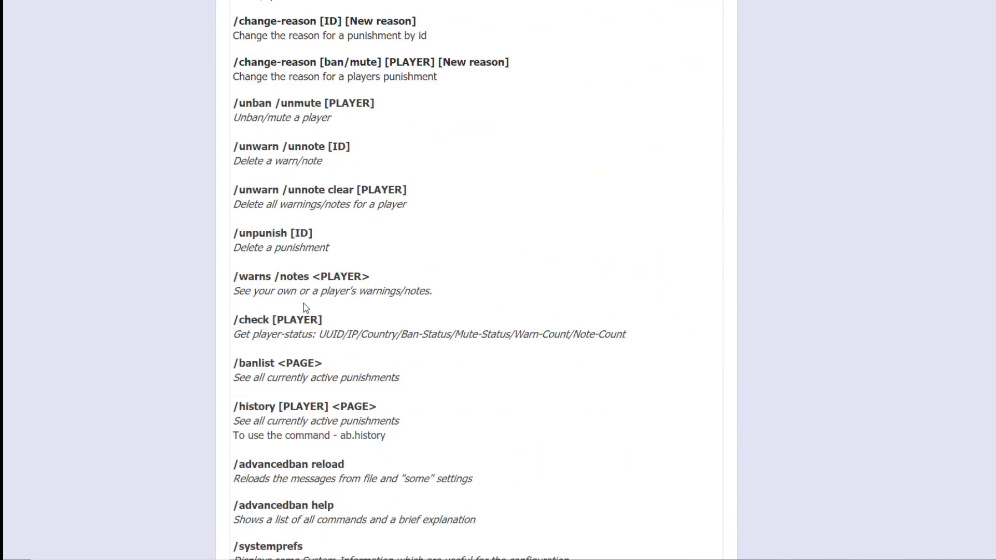
pyautogui.scroll(10, 275, 343)
pyautogui.moveTo(233, 257); pyautogui.dragTo(421, 260)
pyautogui.click(436, 262)
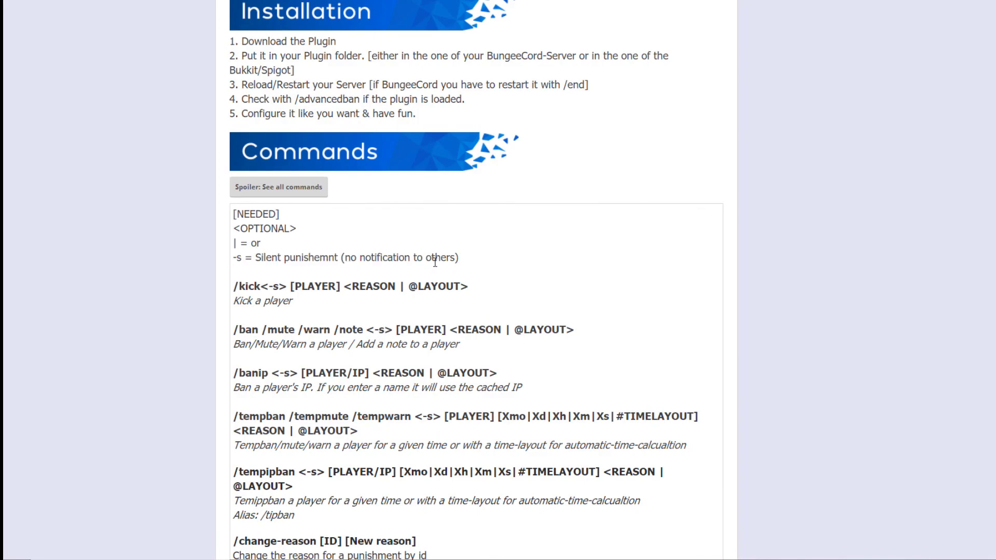
pyautogui.scroll(-11, 380, 353)
pyautogui.scroll(-8, 381, 356)
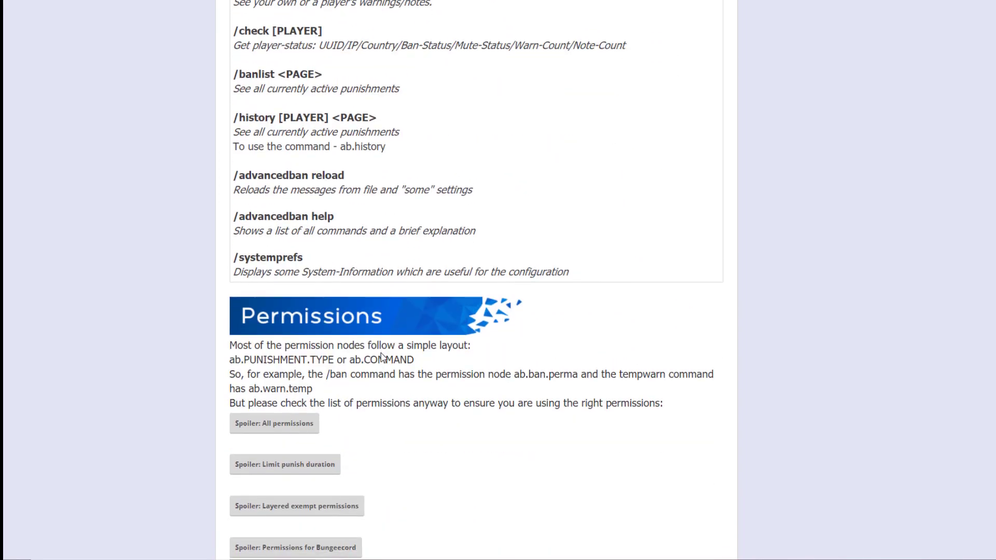
# Expand the 'Spoiler: All permissions' box and scroll through the full permissions list
pyautogui.click(299, 251)
pyautogui.scroll(-2, 380, 347)
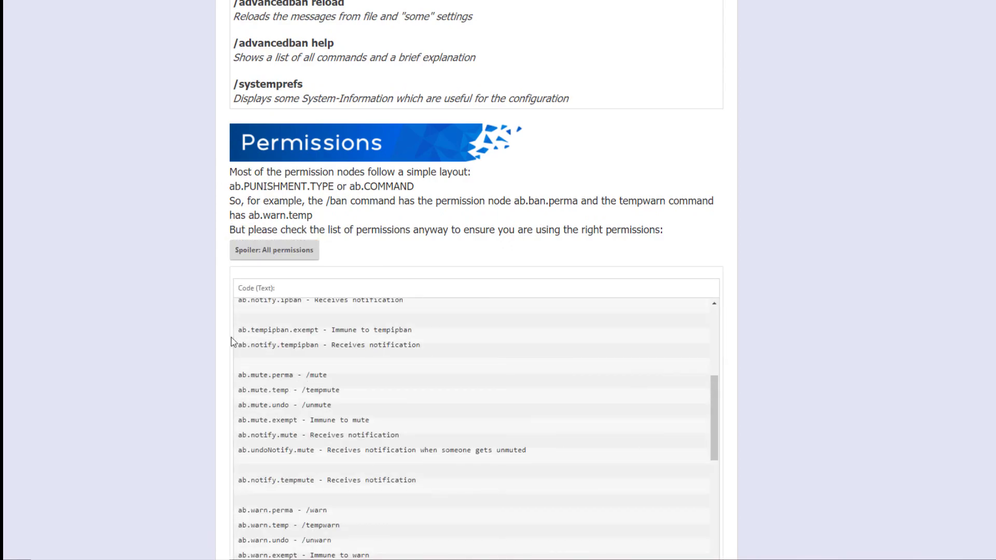
pyautogui.scroll(-4, 232, 340)
pyautogui.scroll(-5, 340, 312)
pyautogui.scroll(5, 337, 314)
pyautogui.scroll(5, 337, 314)
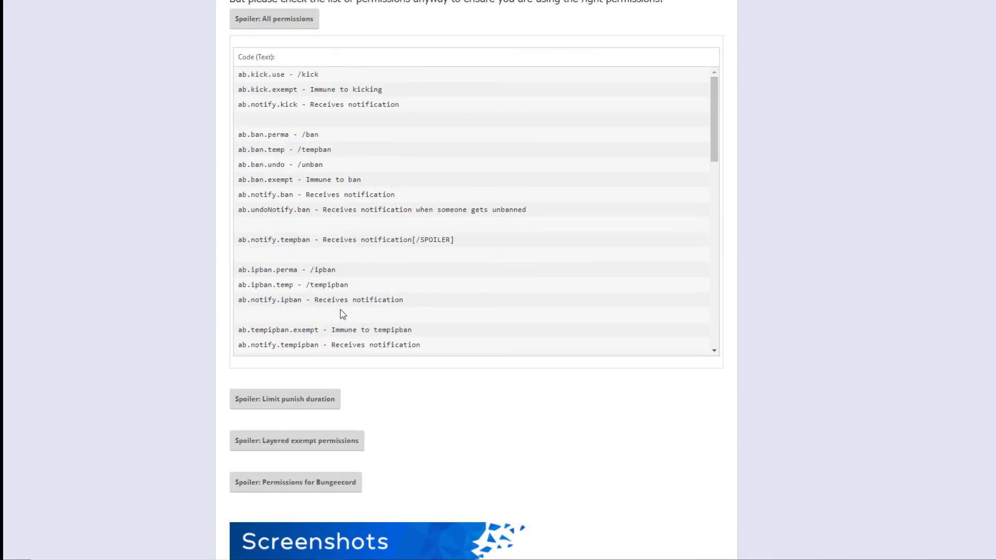
pyautogui.scroll(1, 381, 278)
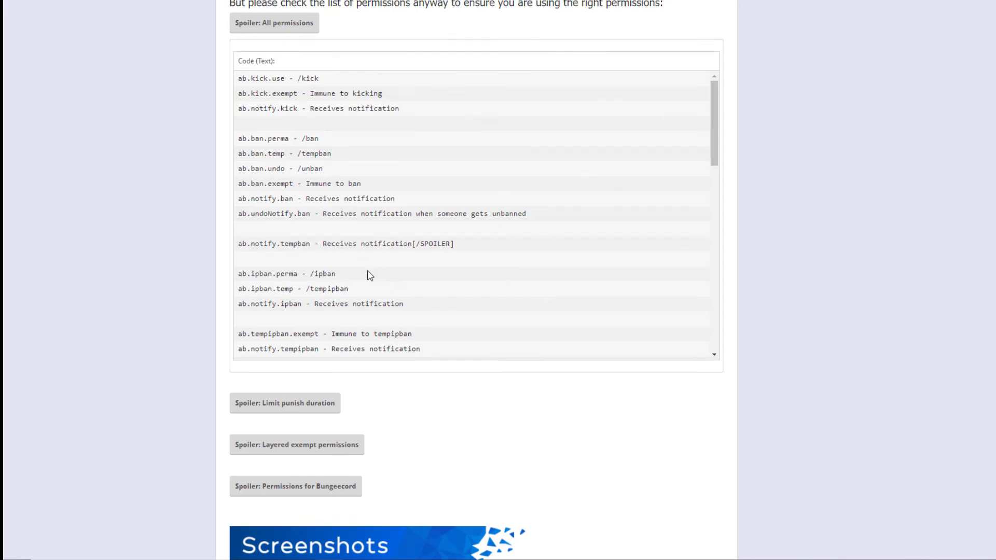
pyautogui.scroll(-6, 168, 252)
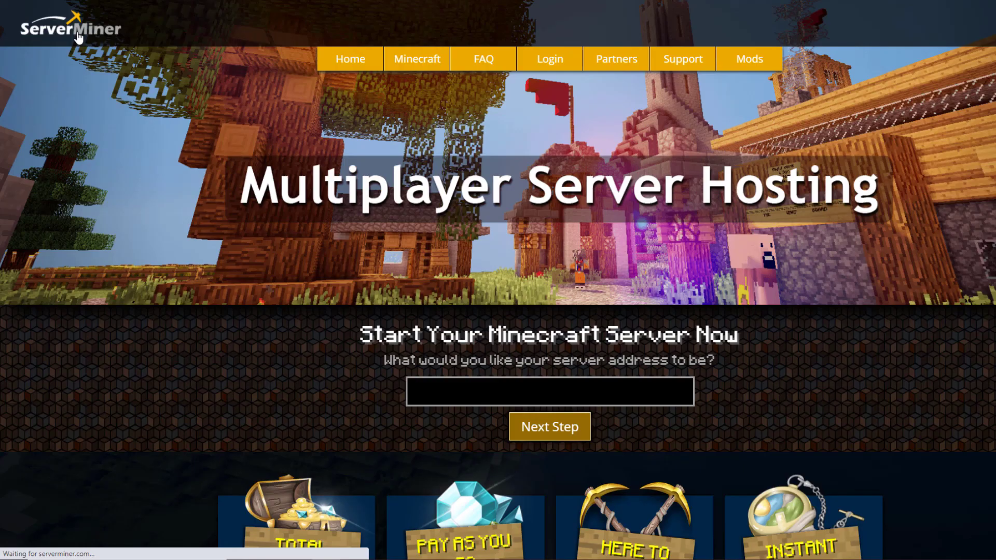